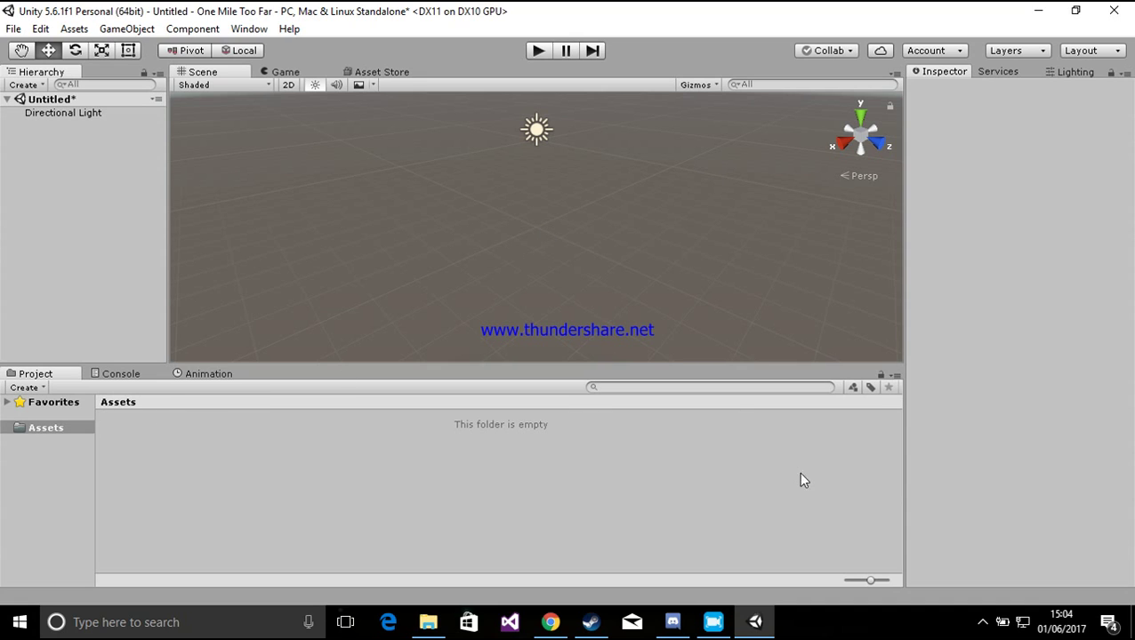
Browse the Console, Animation, Game and Asset Store panels, then return to the Scene view
left_click(110, 375)
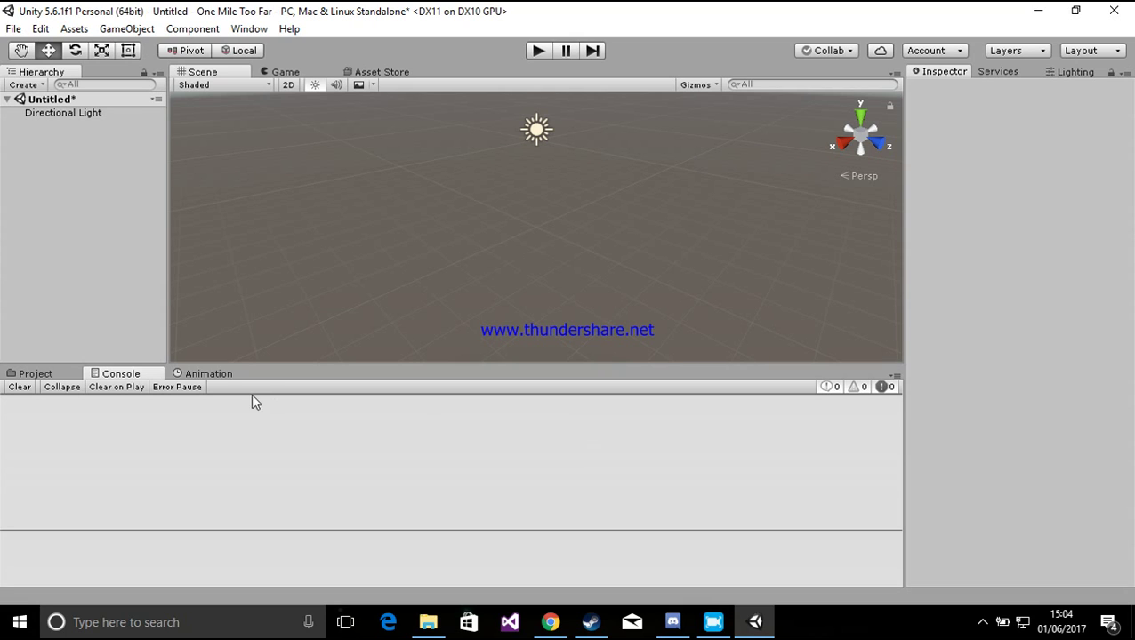
left_click(32, 374)
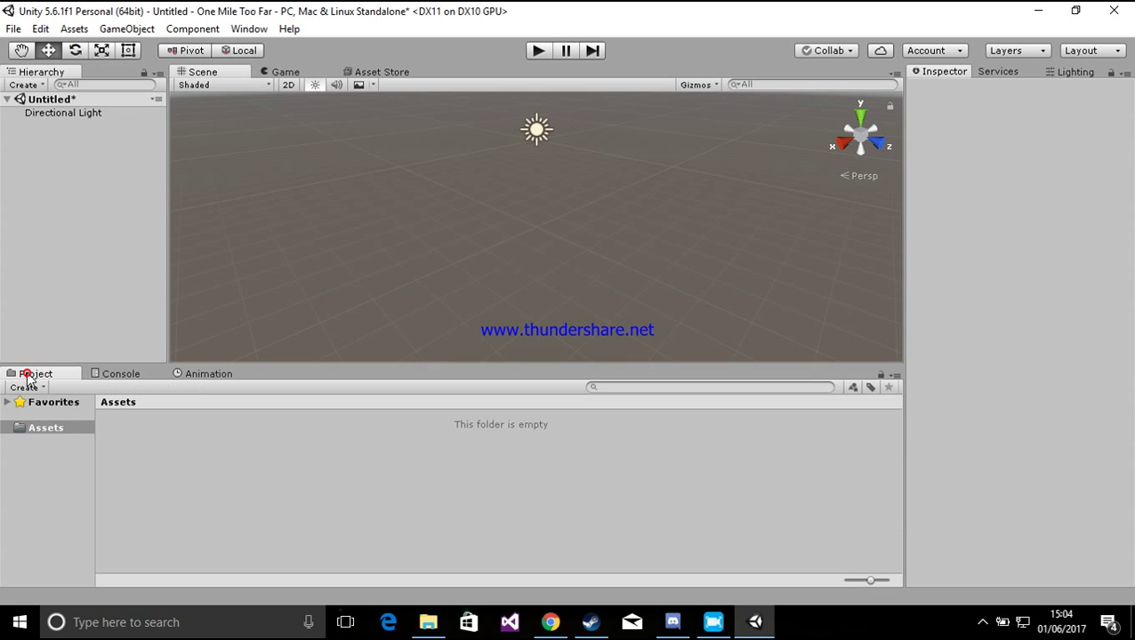
left_click(214, 372)
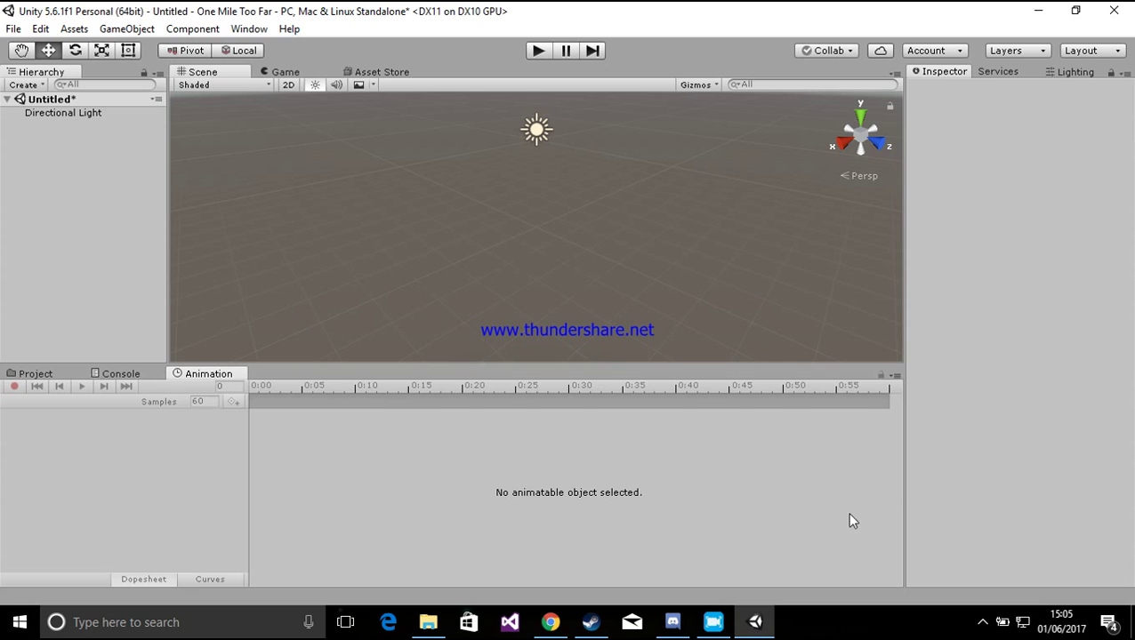
left_click(45, 373)
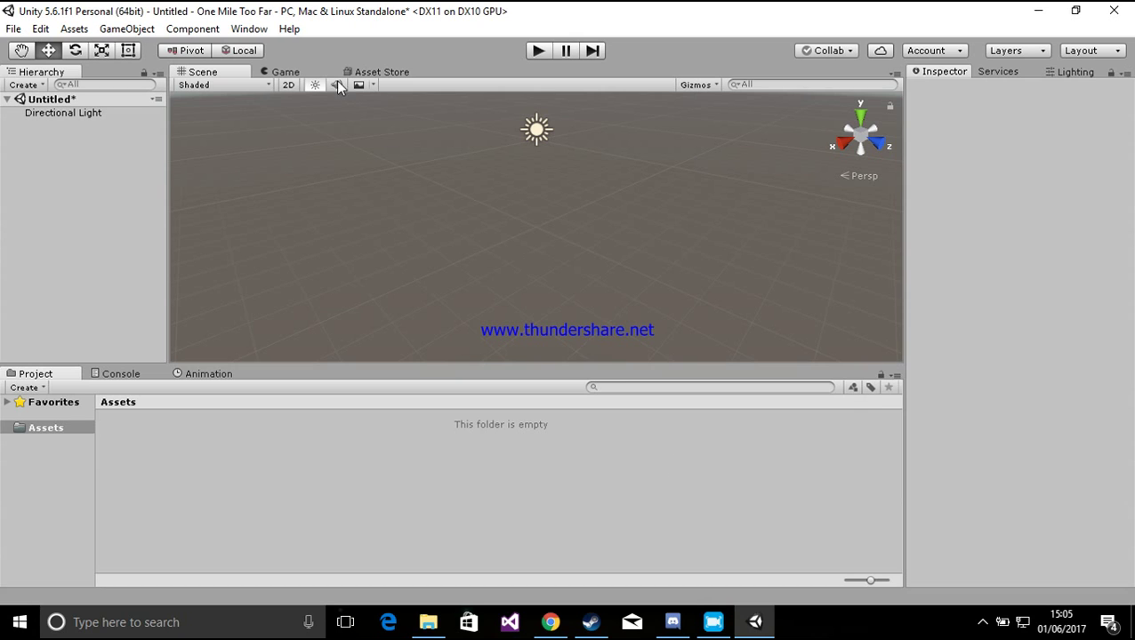
left_click(285, 72)
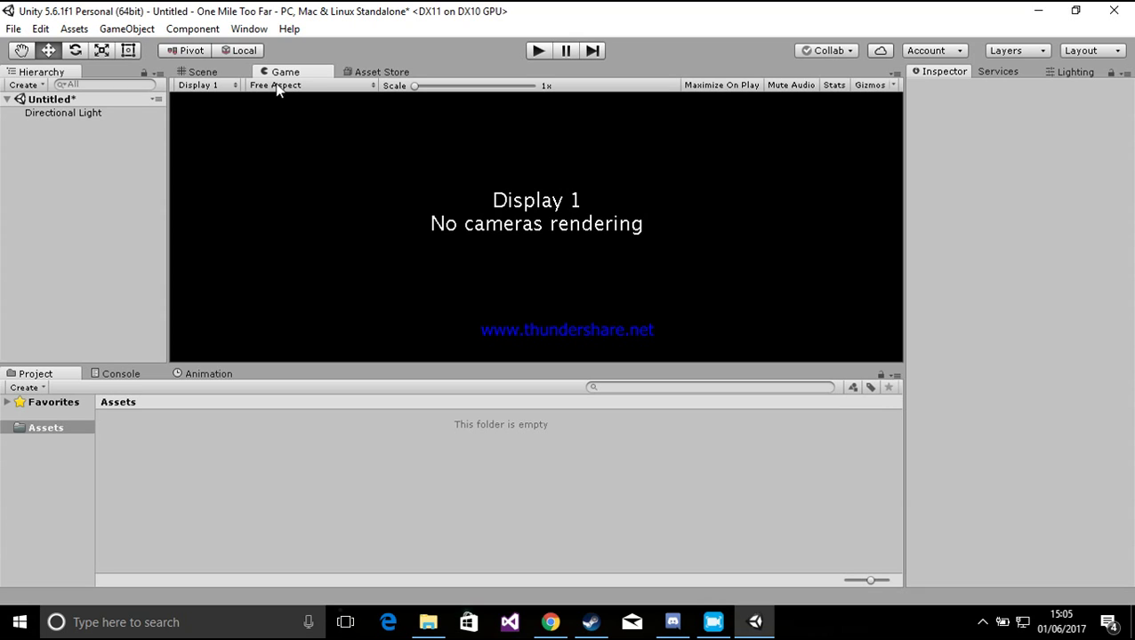
left_click(384, 74)
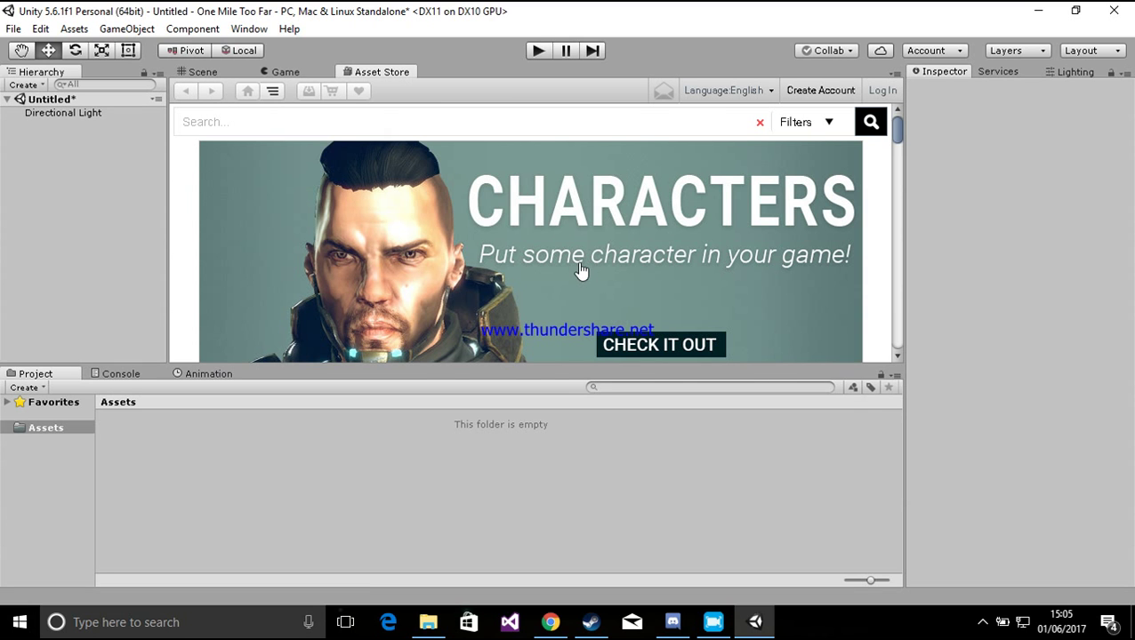
scroll(578, 269, "down", 1)
scroll(578, 268, "down", 4)
scroll(579, 269, "up", 5)
scroll(579, 268, "down", 3)
scroll(578, 268, "up", 3)
left_click(197, 72)
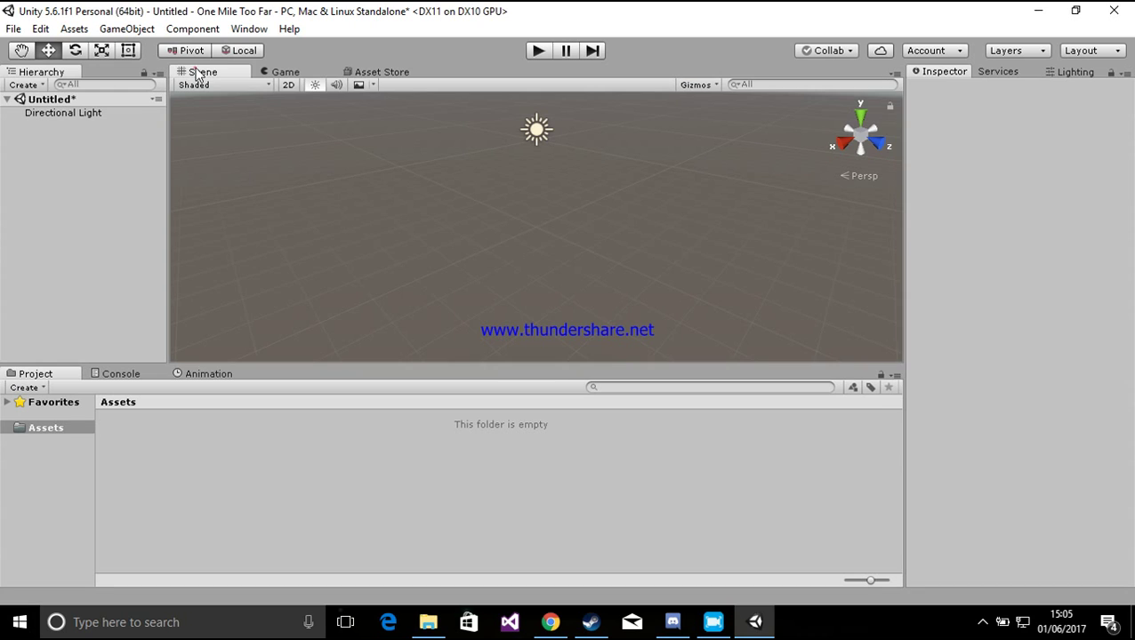
Try docking the Animation panel in different spots, leaving it beside the Project browser
left_click(249, 28)
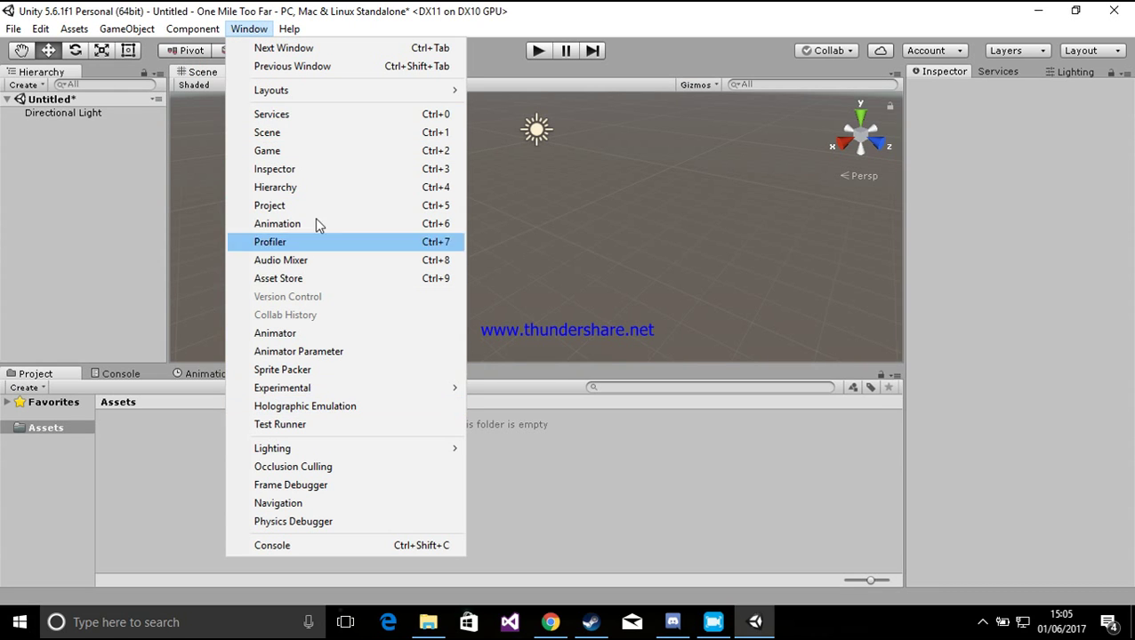
left_click(863, 519)
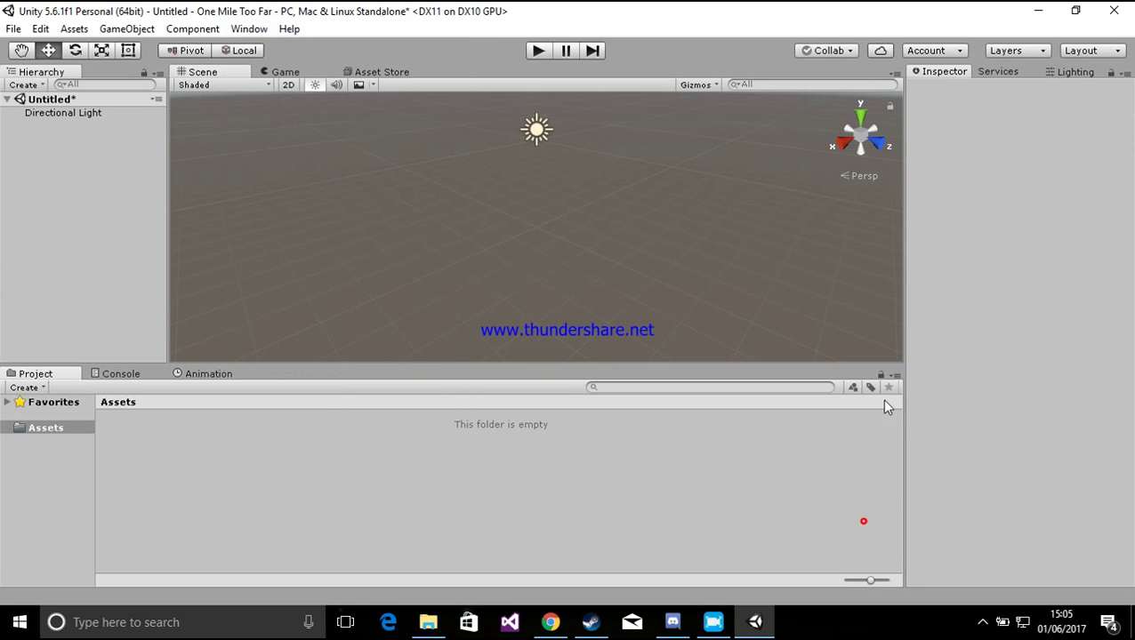
left_click_drag(214, 375, 455, 169)
left_click_drag(229, 76, 535, 300)
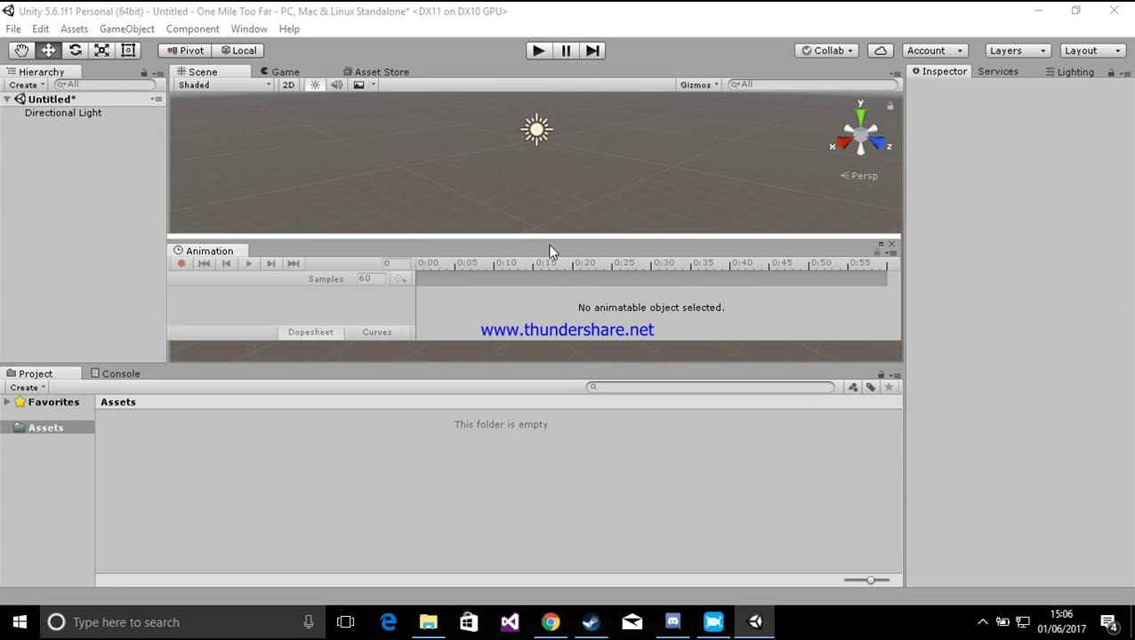
left_click_drag(232, 248, 216, 376)
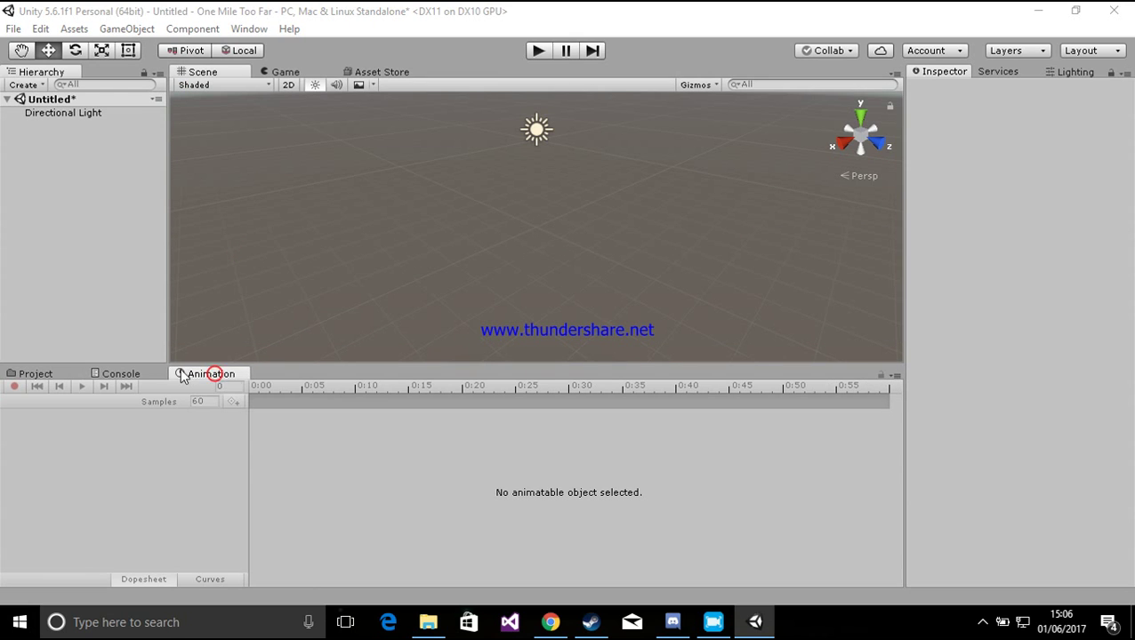
left_click(35, 375)
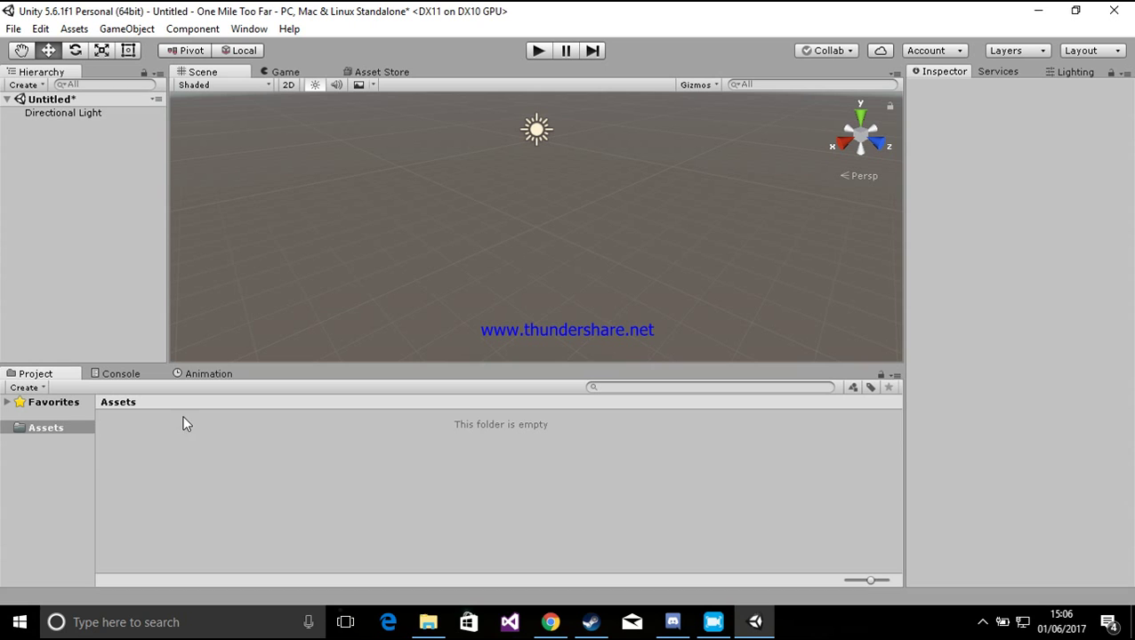
Import the Environment standard package from the Assets context menu and move the recorder aside
right_click(367, 441)
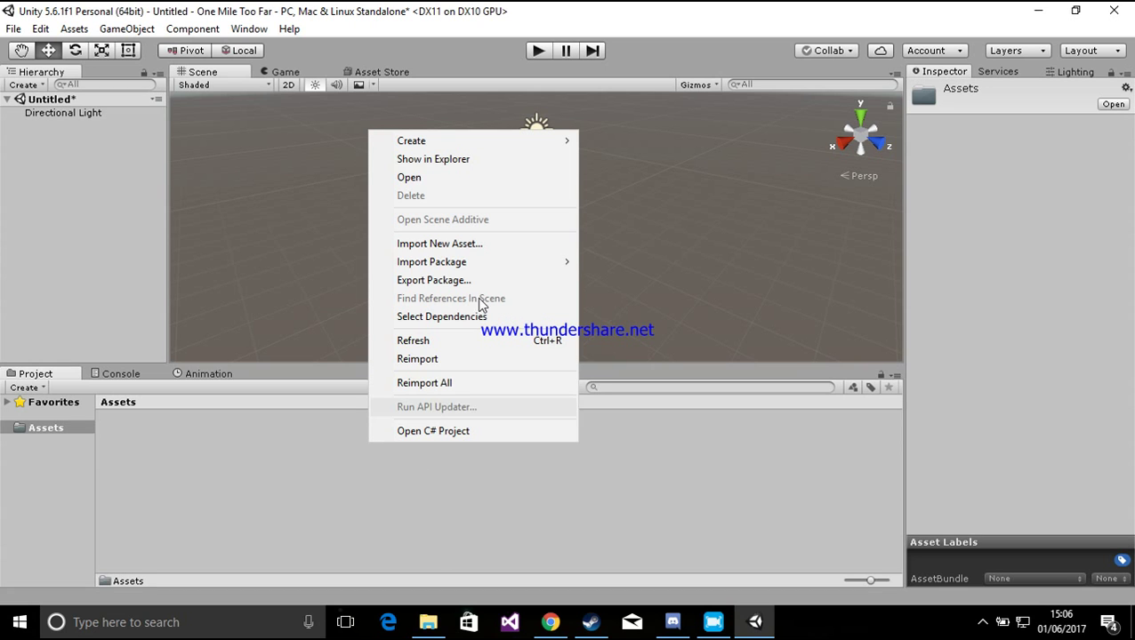
mouse_move(532, 260)
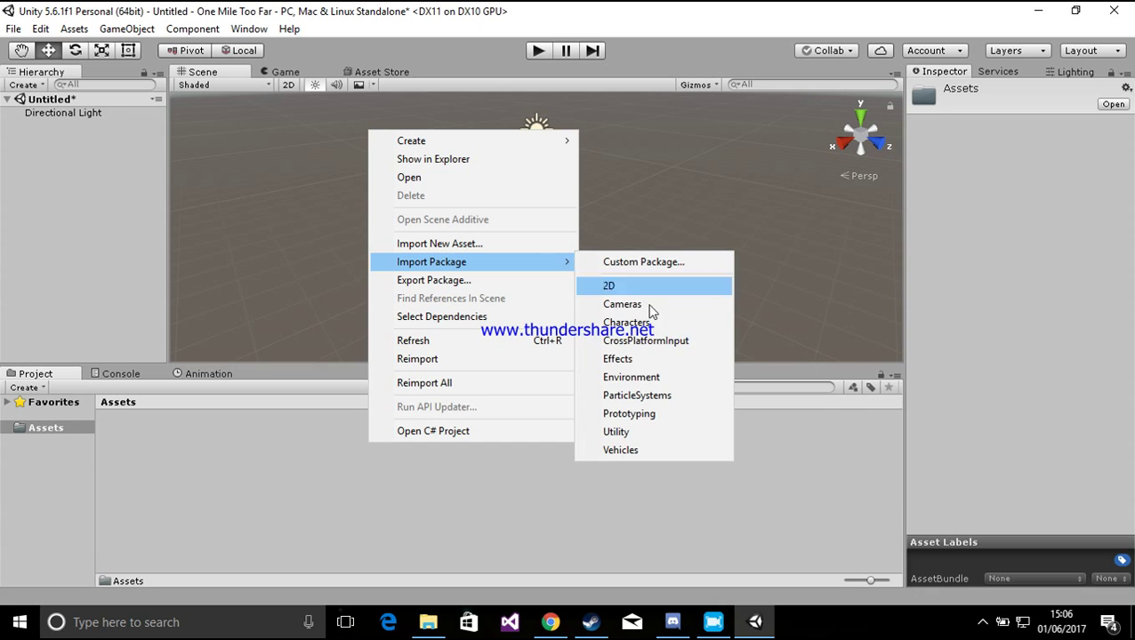
left_click(652, 377)
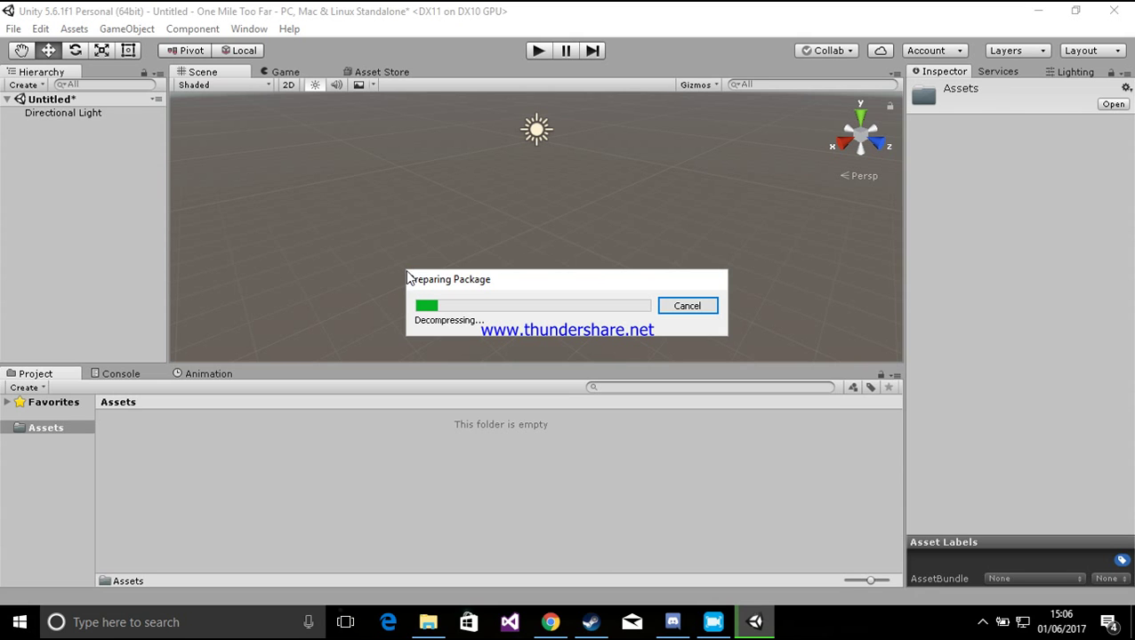
left_click(711, 624)
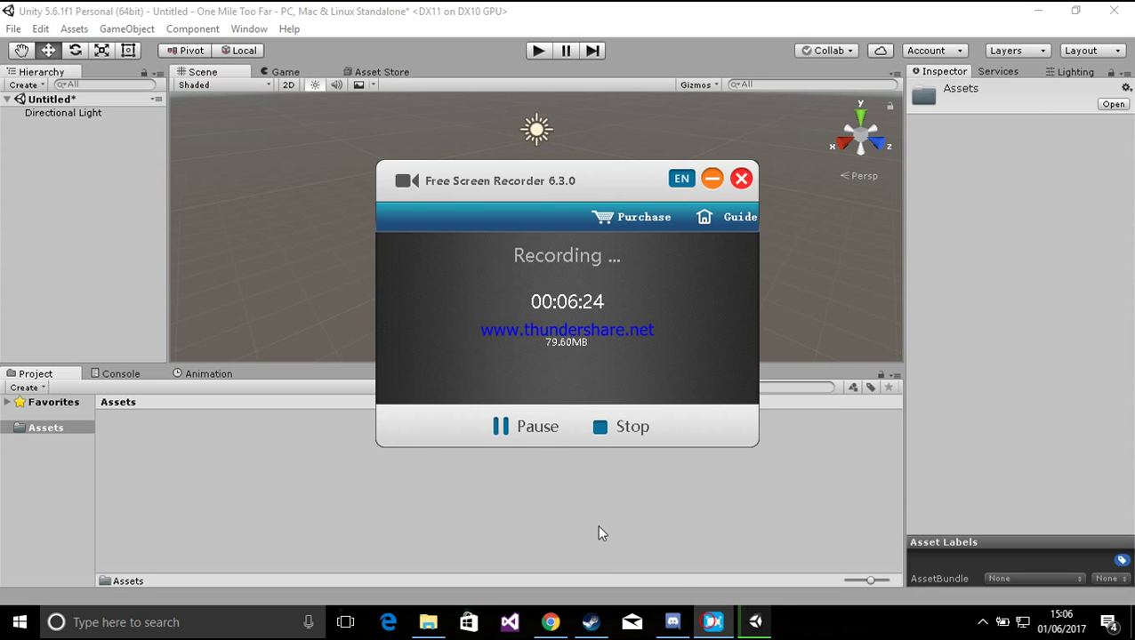
left_click_drag(532, 427, 765, 469)
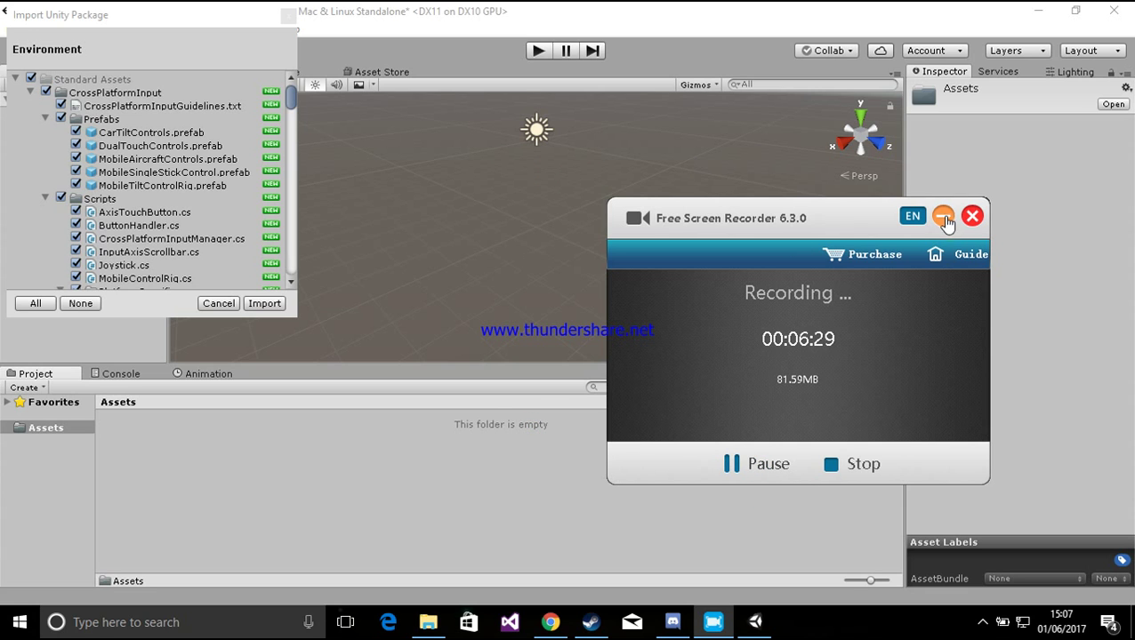
Review the checked Environment package items and import them all
left_click(400, 440)
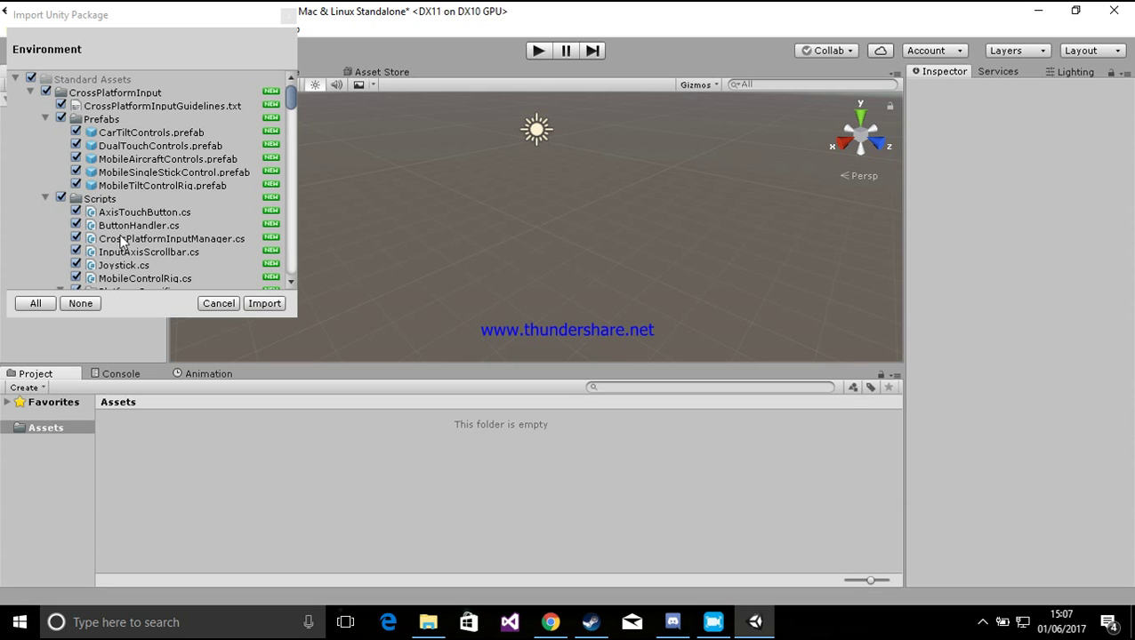
scroll(122, 221, "down", 15)
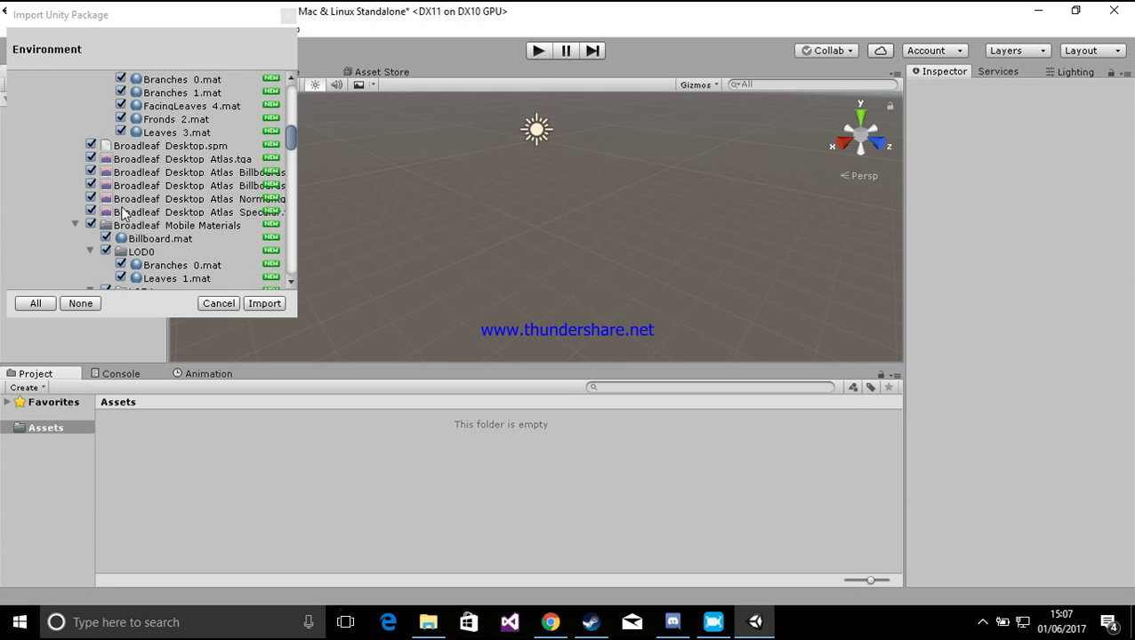
scroll(123, 212, "down", 20)
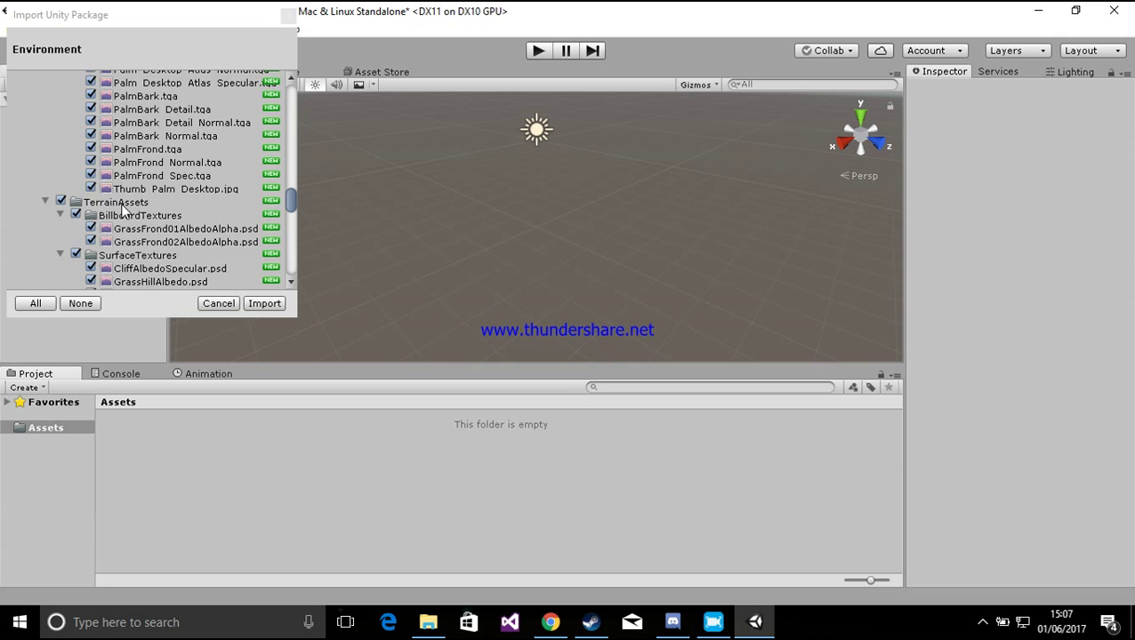
scroll(123, 212, "down", 10)
scroll(124, 210, "up", 9)
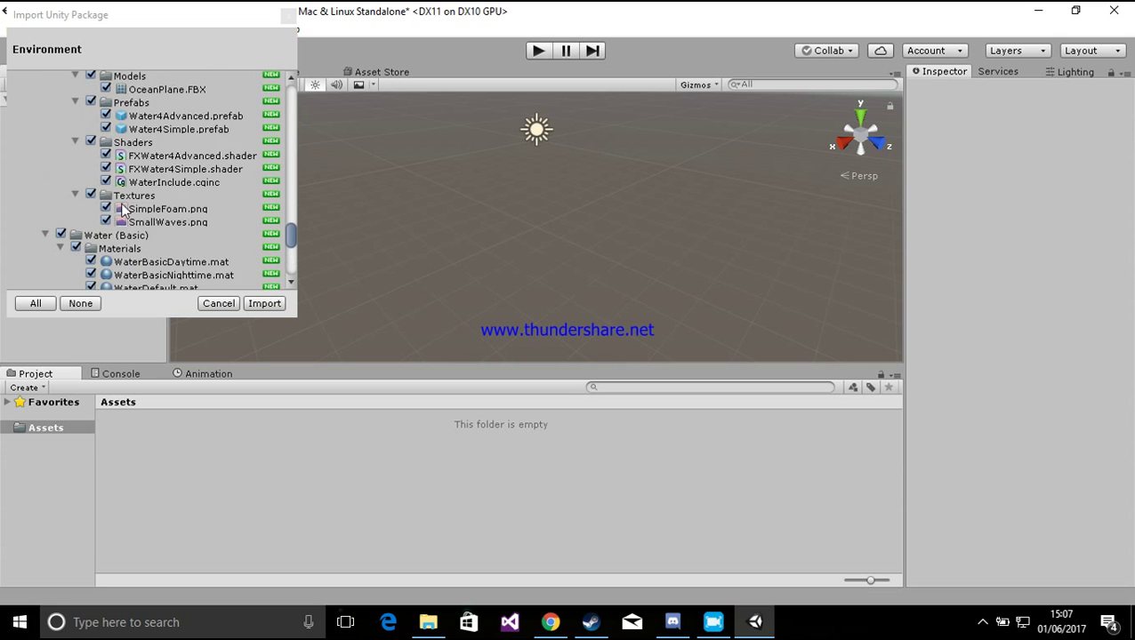
scroll(124, 210, "up", 20)
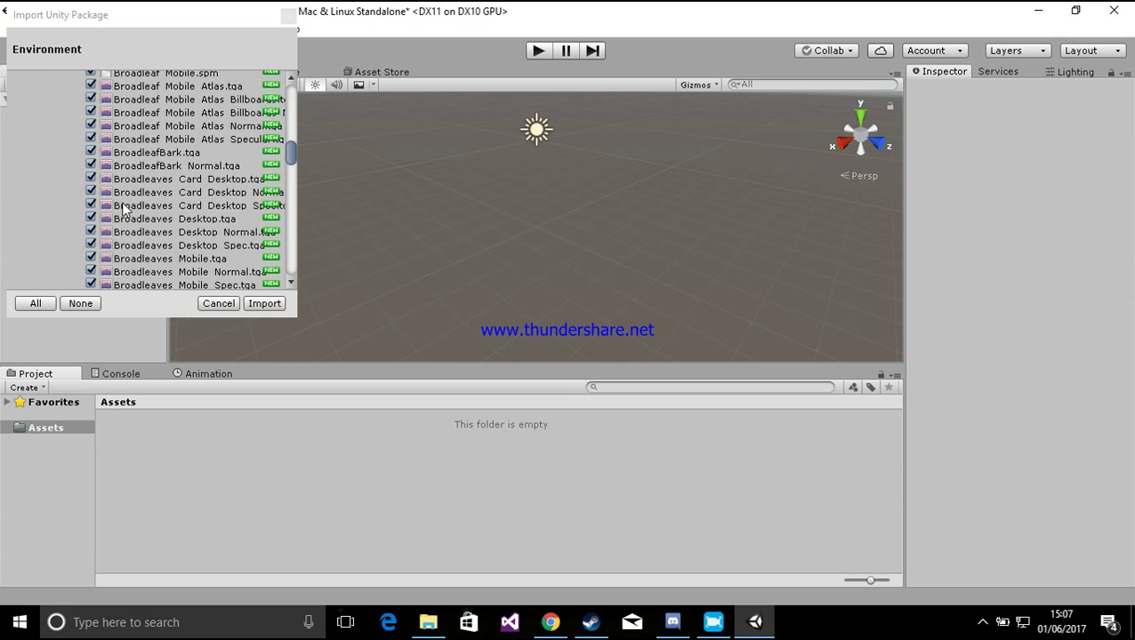
scroll(125, 210, "up", 5)
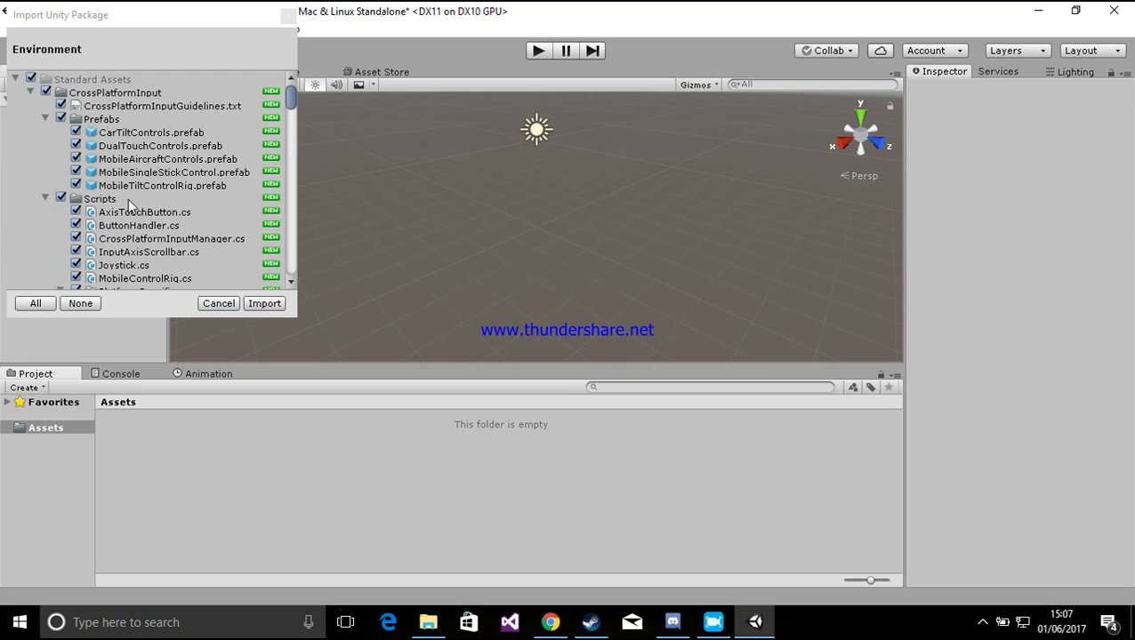
left_click(265, 305)
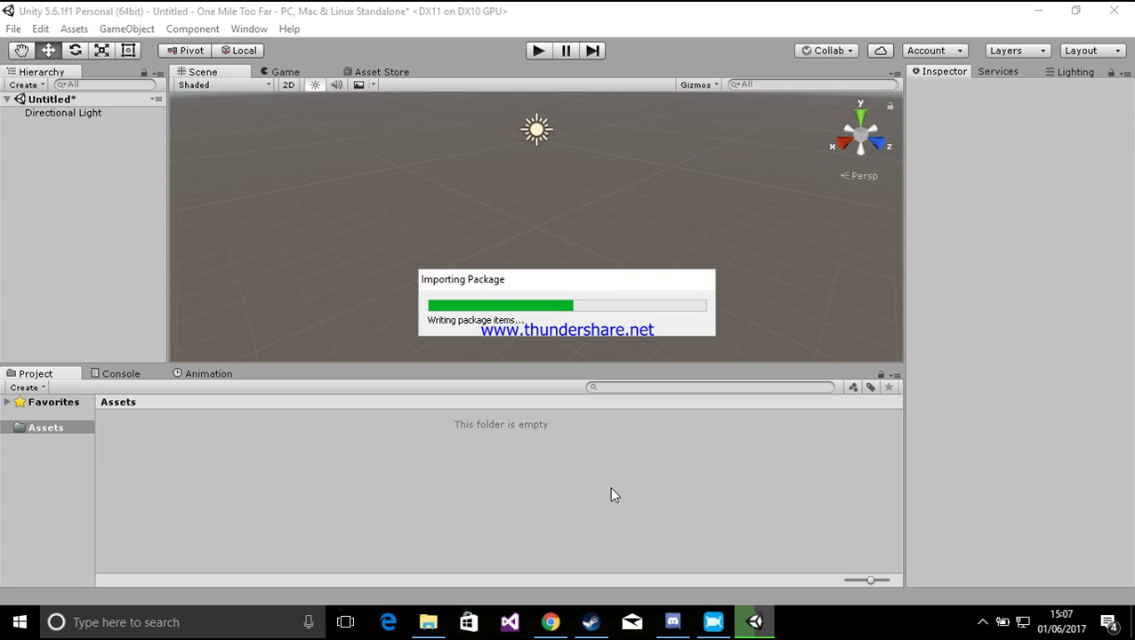
Hide the recorder and check Standard Assets holds CrossPlatformInput, Editor, Environment and Utility
left_click(713, 622)
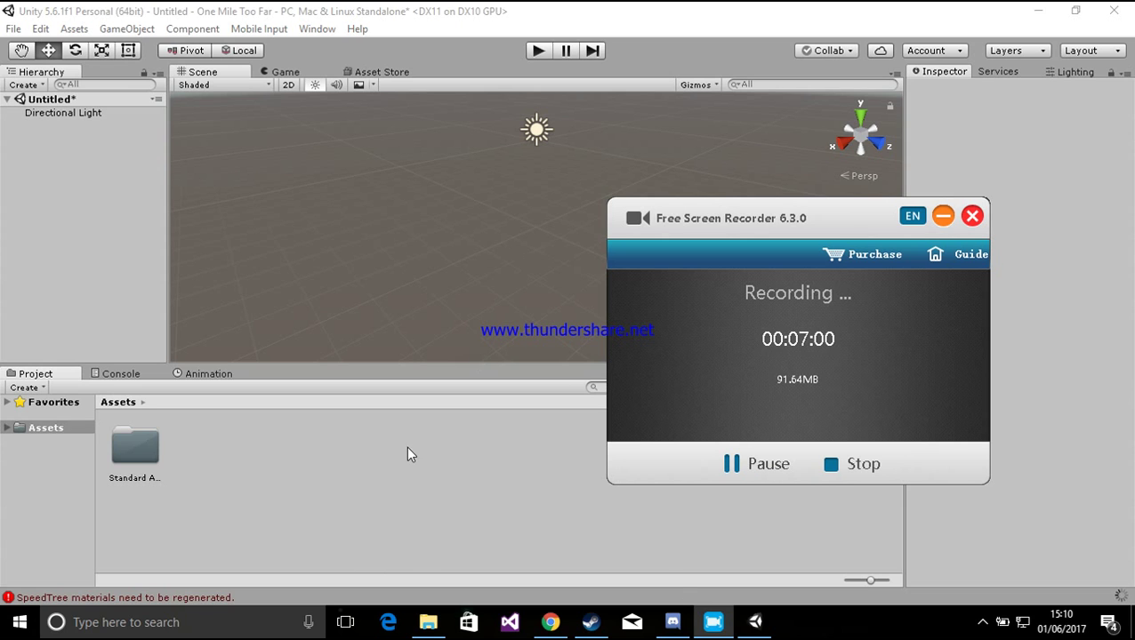
left_click(942, 217)
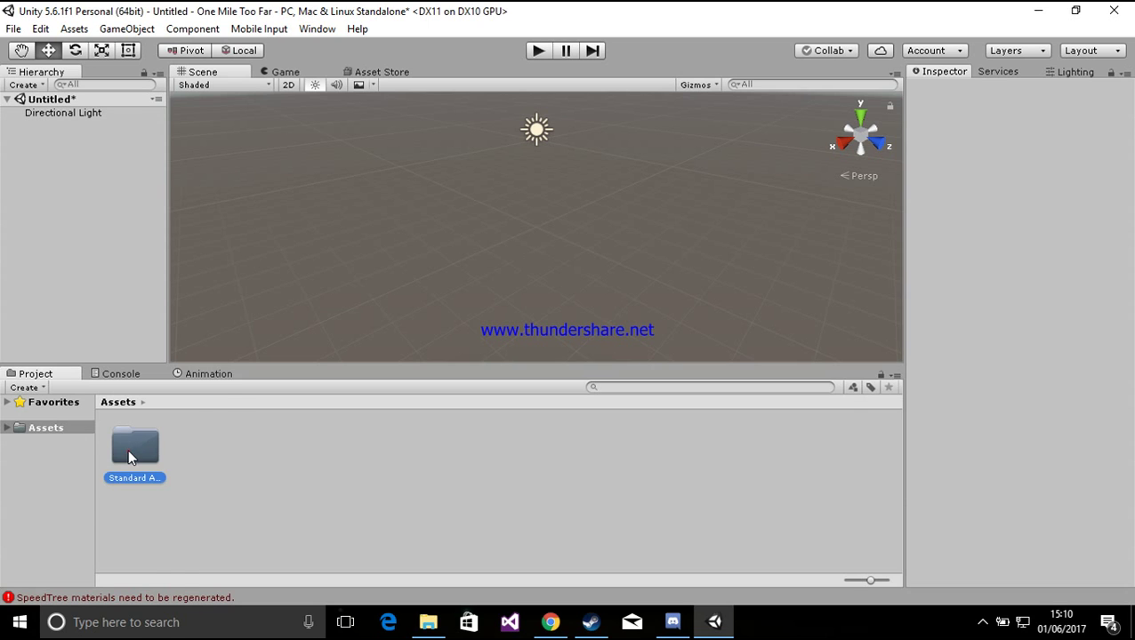
double_click(129, 452)
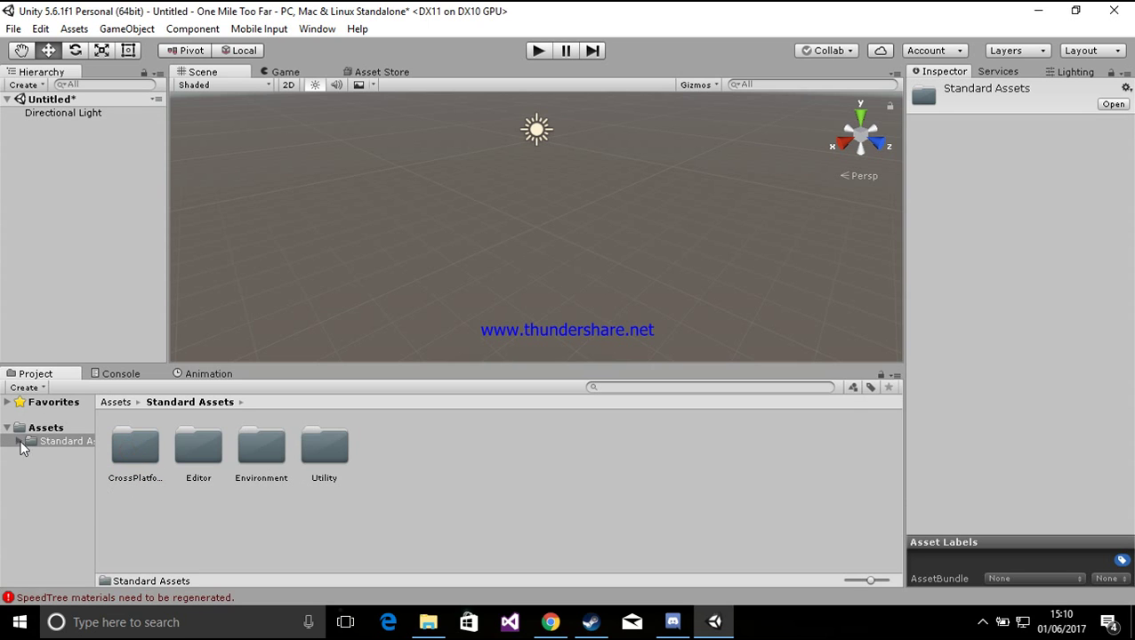
left_click(44, 428)
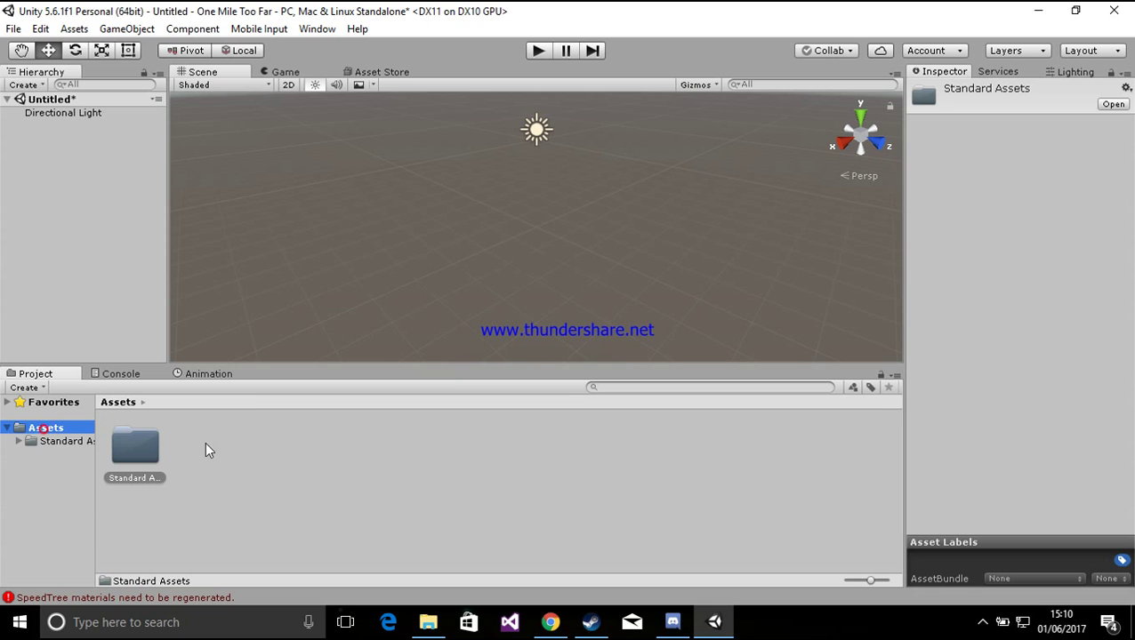
double_click(138, 452)
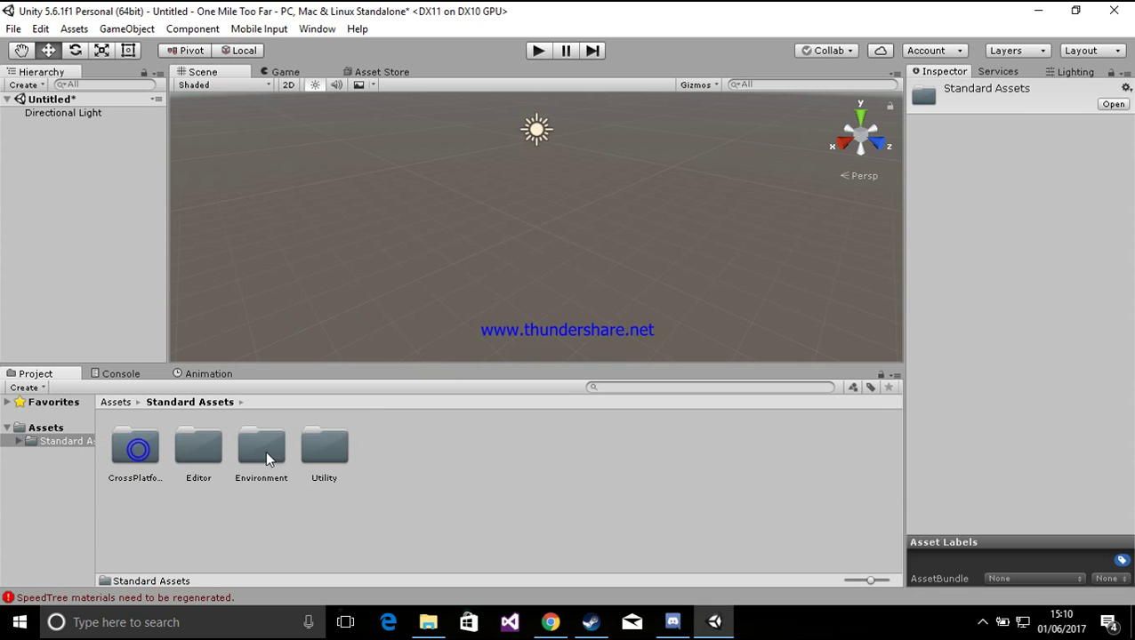
left_click(45, 427)
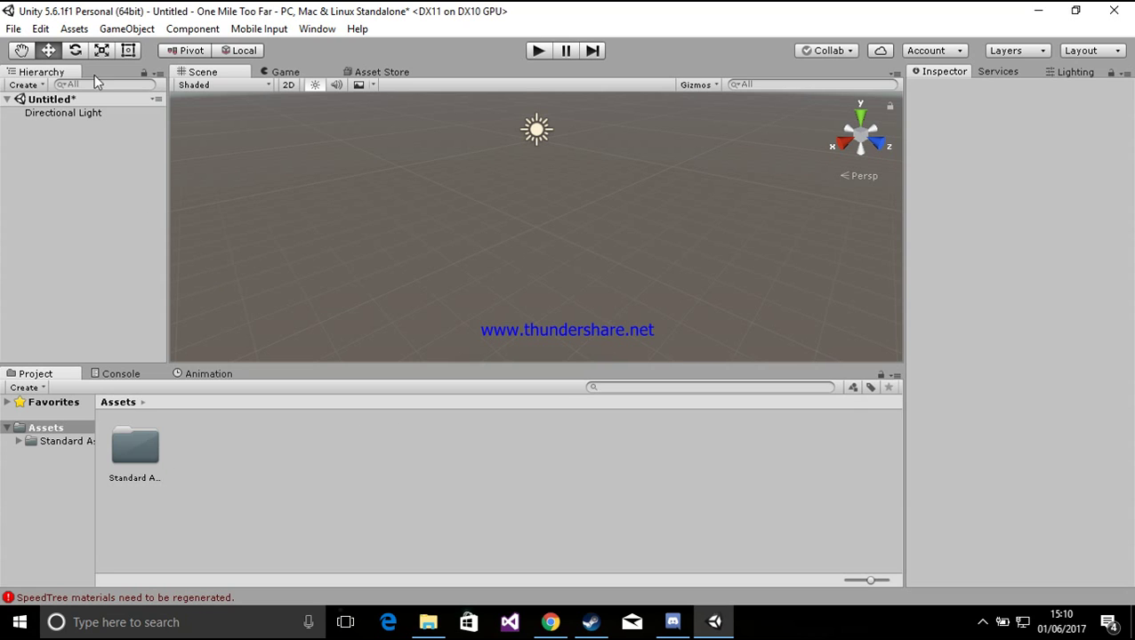
Create a Terrain object from GameObject > 3D Object > Terrain
left_click(122, 34)
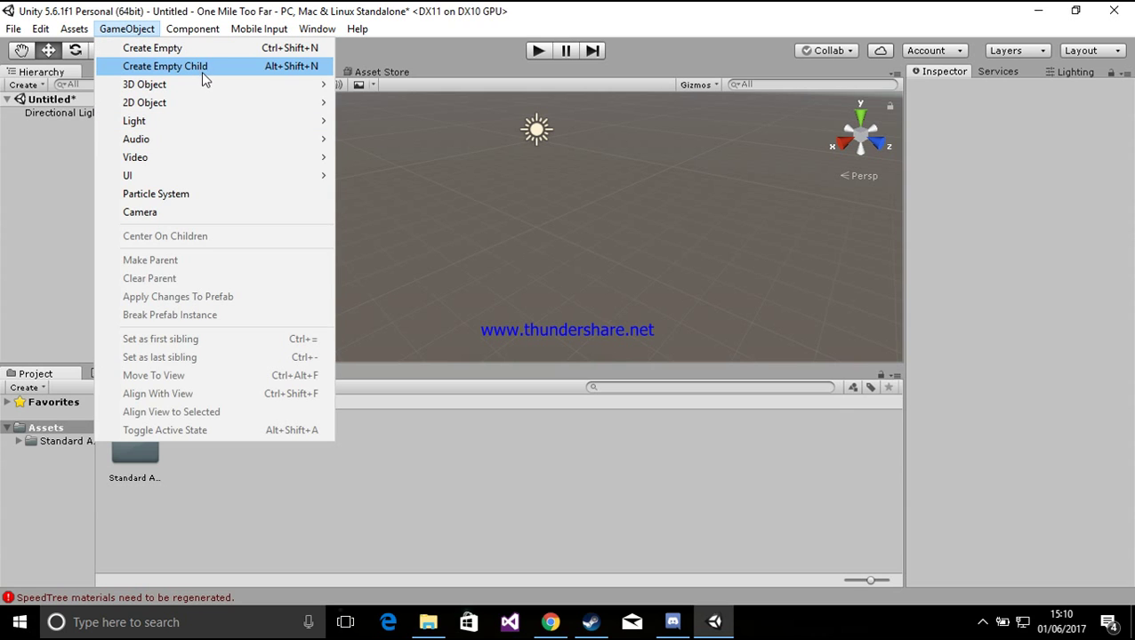
mouse_move(307, 84)
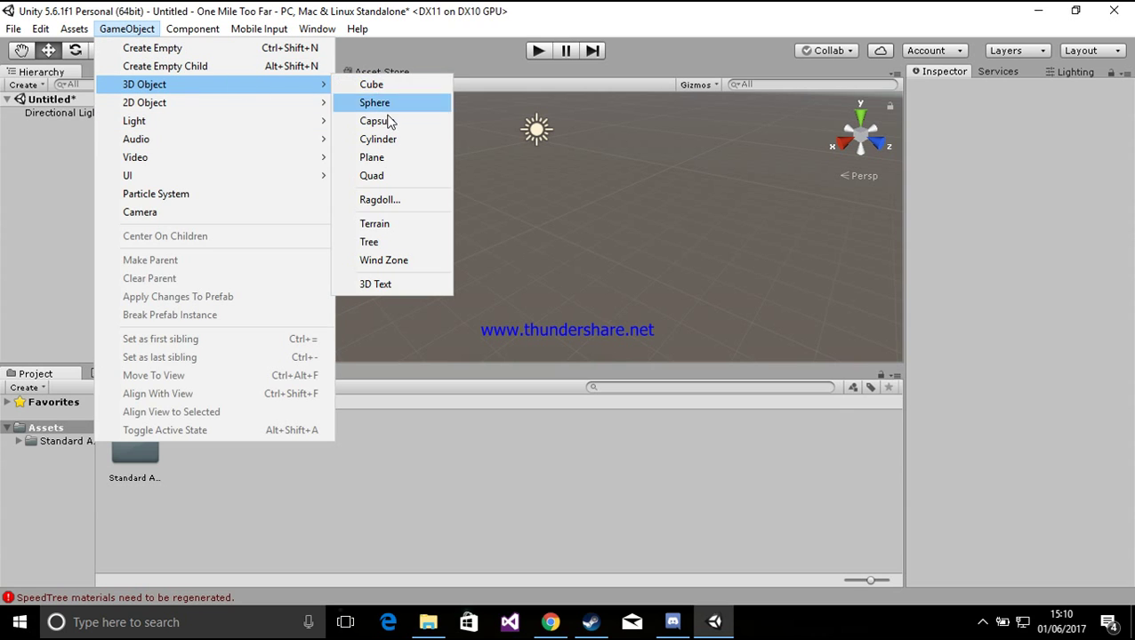
left_click(397, 224)
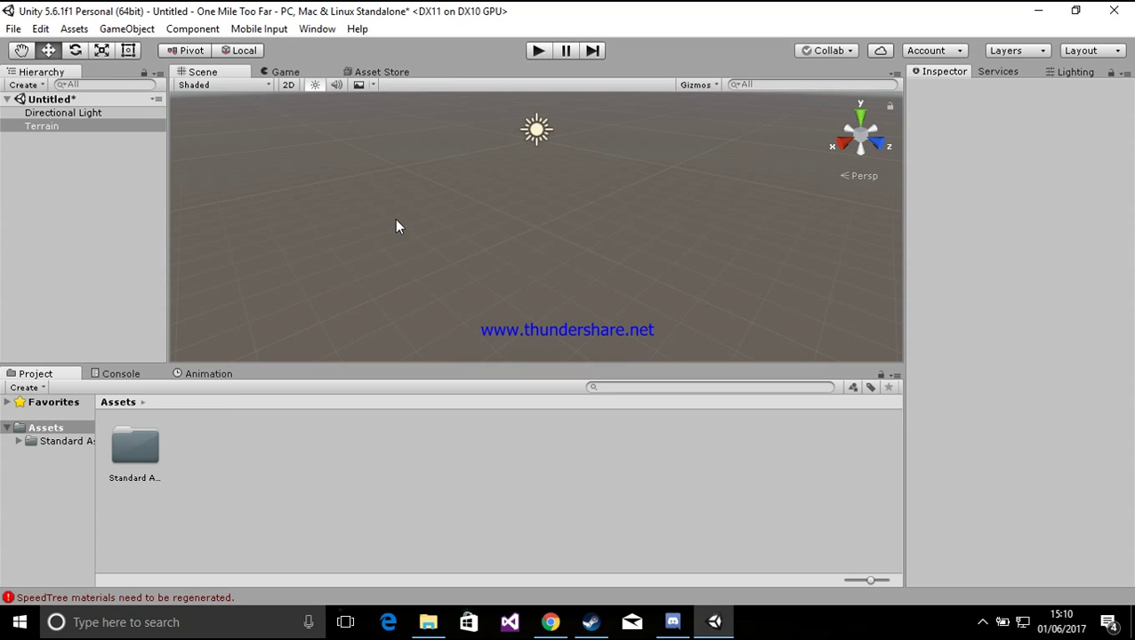
Frame the new terrain in the scene view and switch to its Paint Texture tool
right_click_drag(552, 218, 897, 222)
double_click(35, 127)
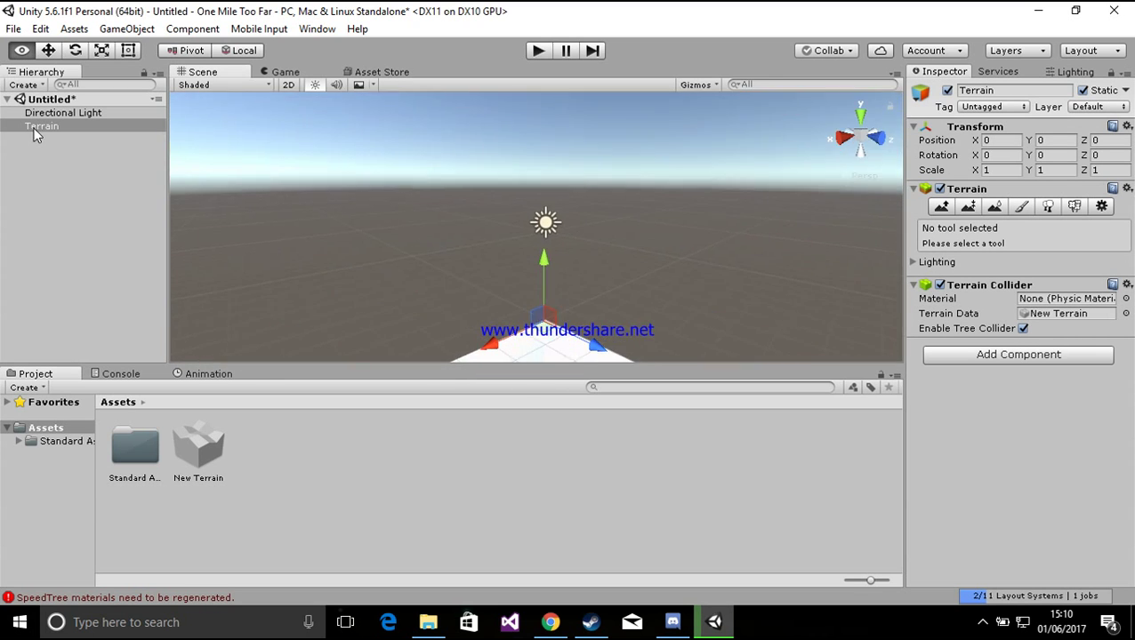
right_click_drag(325, 204, 565, 203)
mouse_move(471, 225)
right_mouse_down()
mouse_move(664, 218)
mouse_move(678, 233)
right_mouse_up()
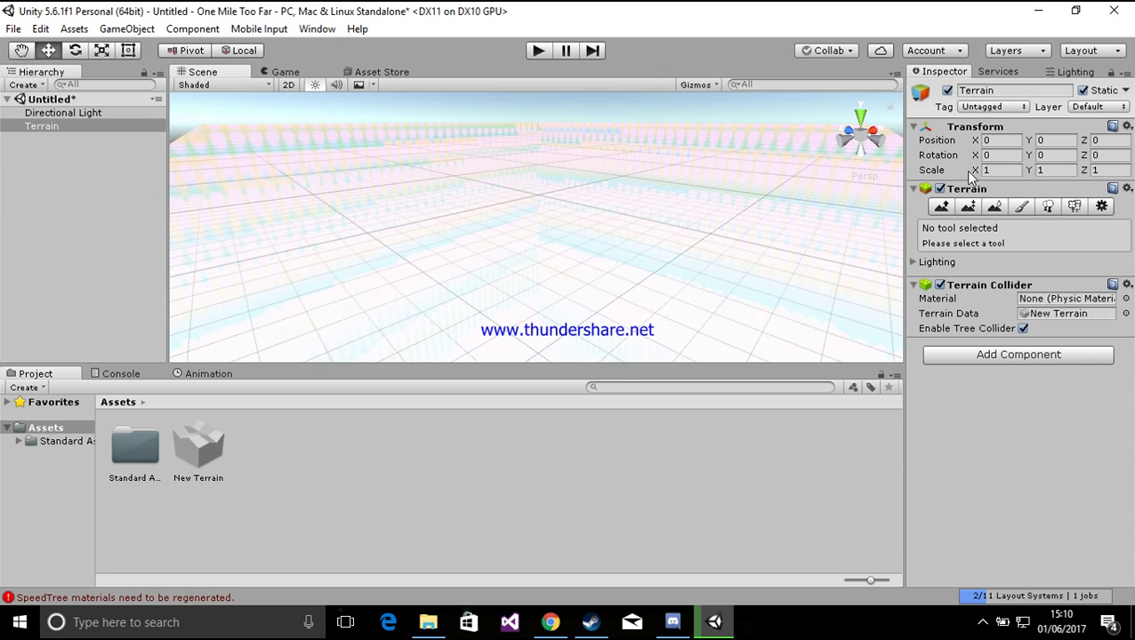
left_click(1021, 206)
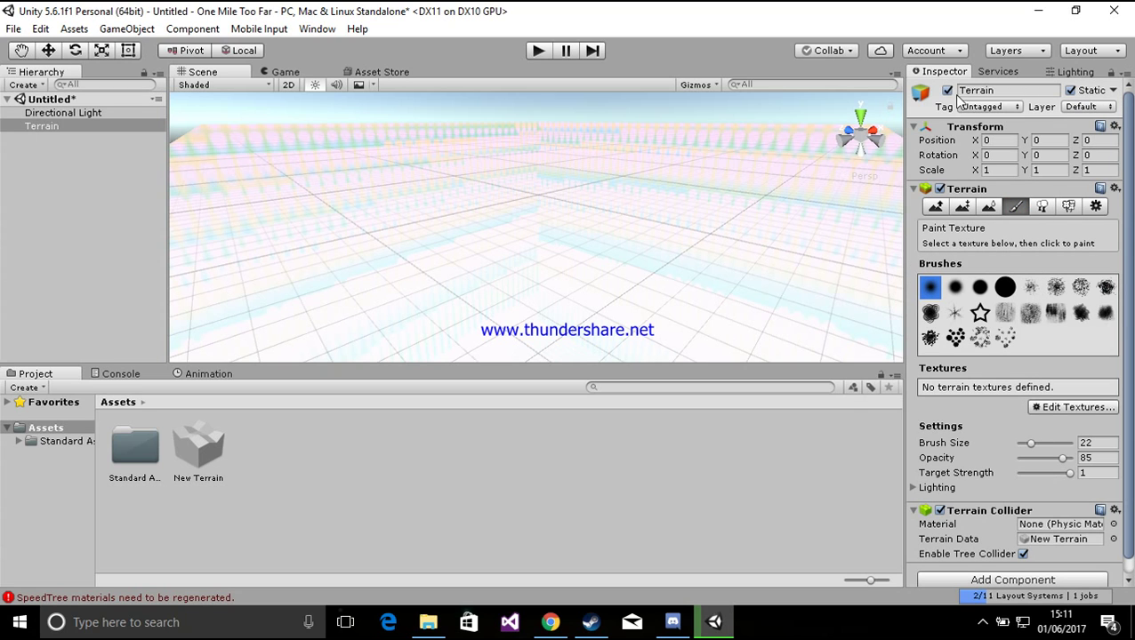
Add GrassHillAlbedo as the terrain's albedo texture with a 30 × 30 tile size
left_click(1047, 406)
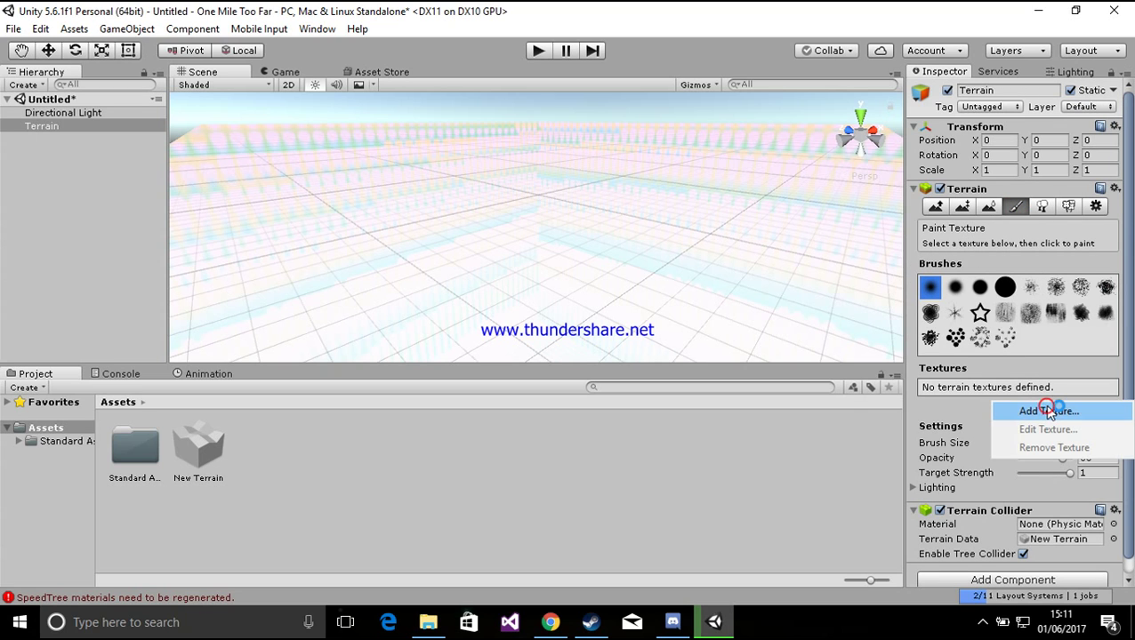
left_click(1055, 412)
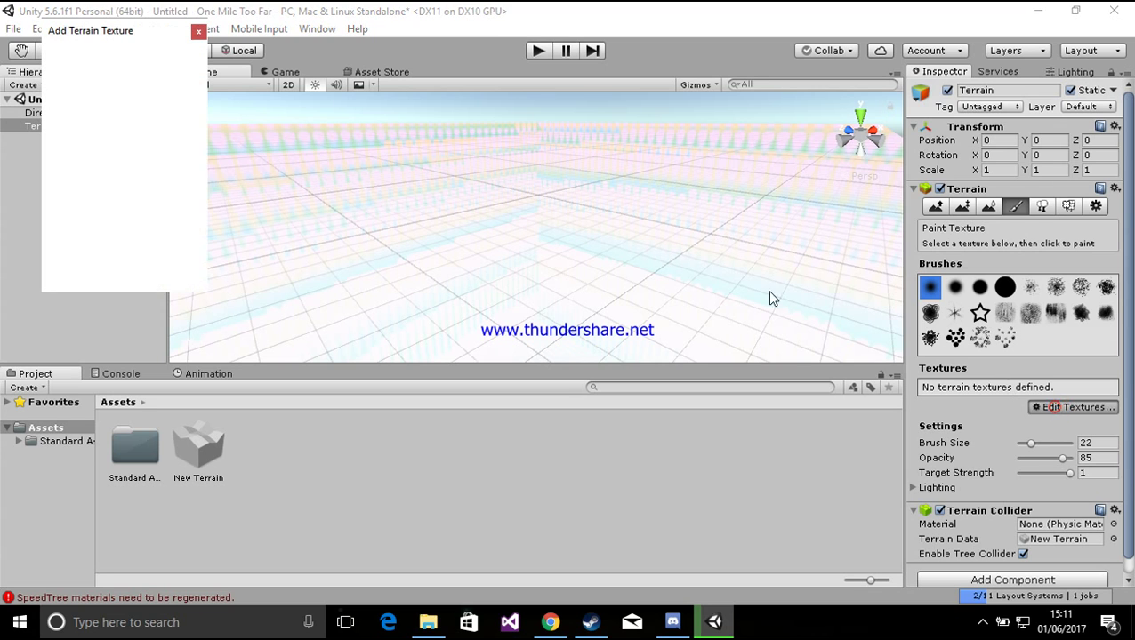
left_click(104, 118)
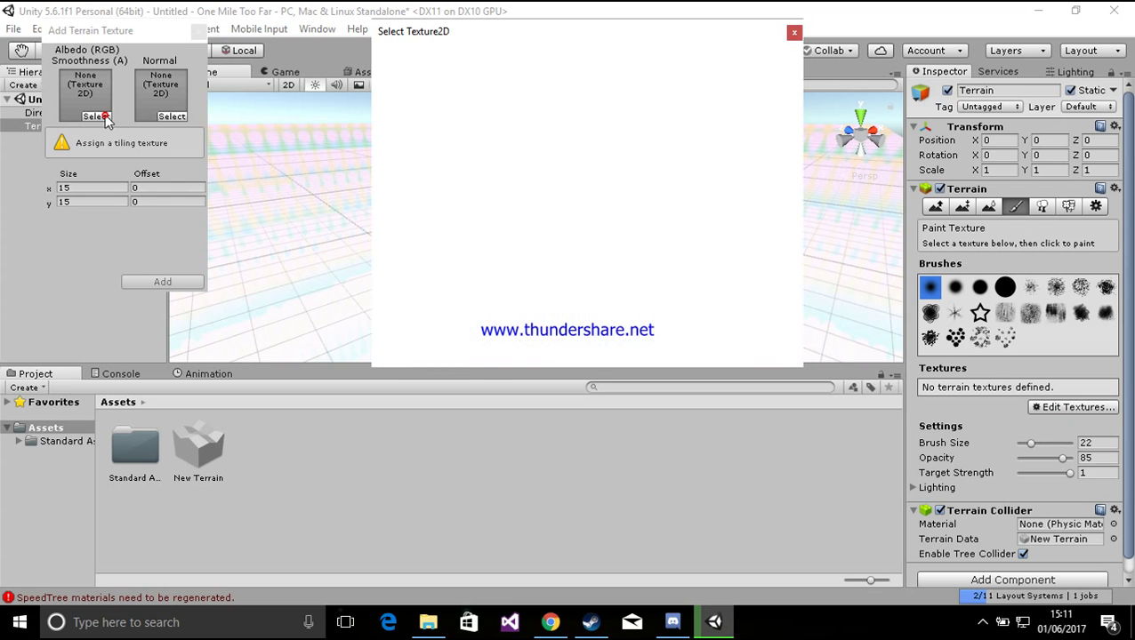
scroll(469, 207, "down", 15)
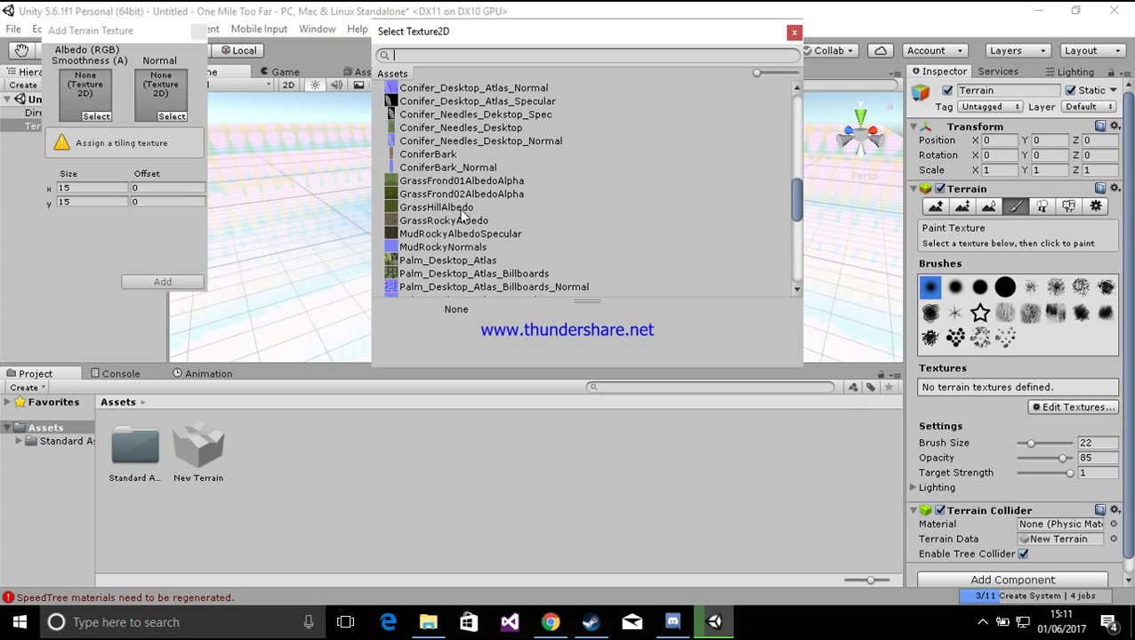
left_click(459, 209)
double_click(459, 207)
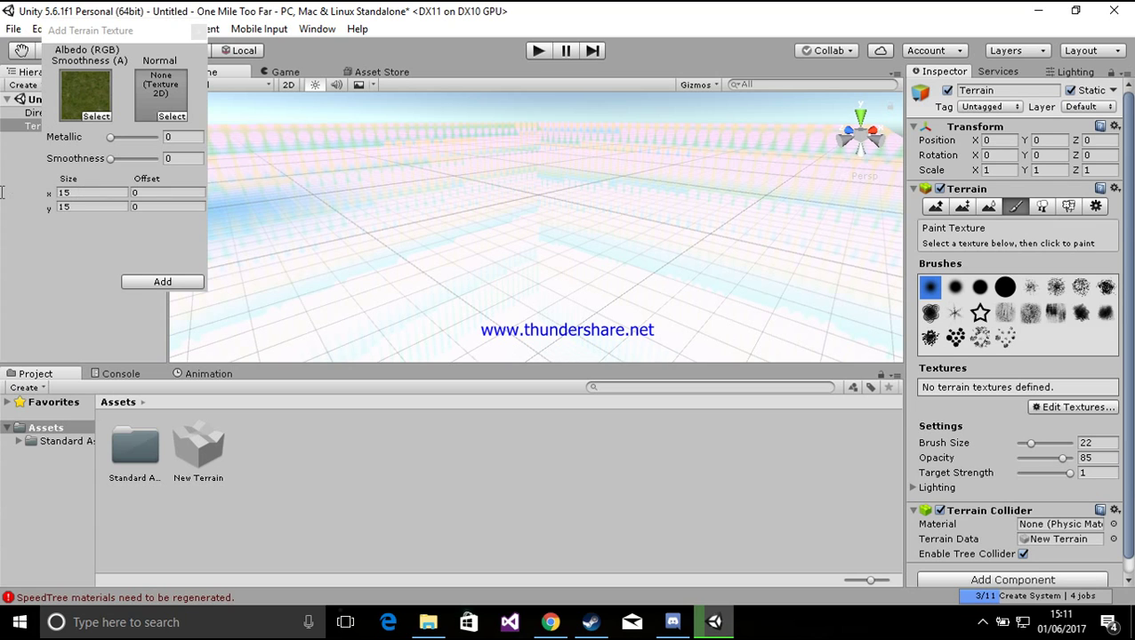
left_click(86, 190)
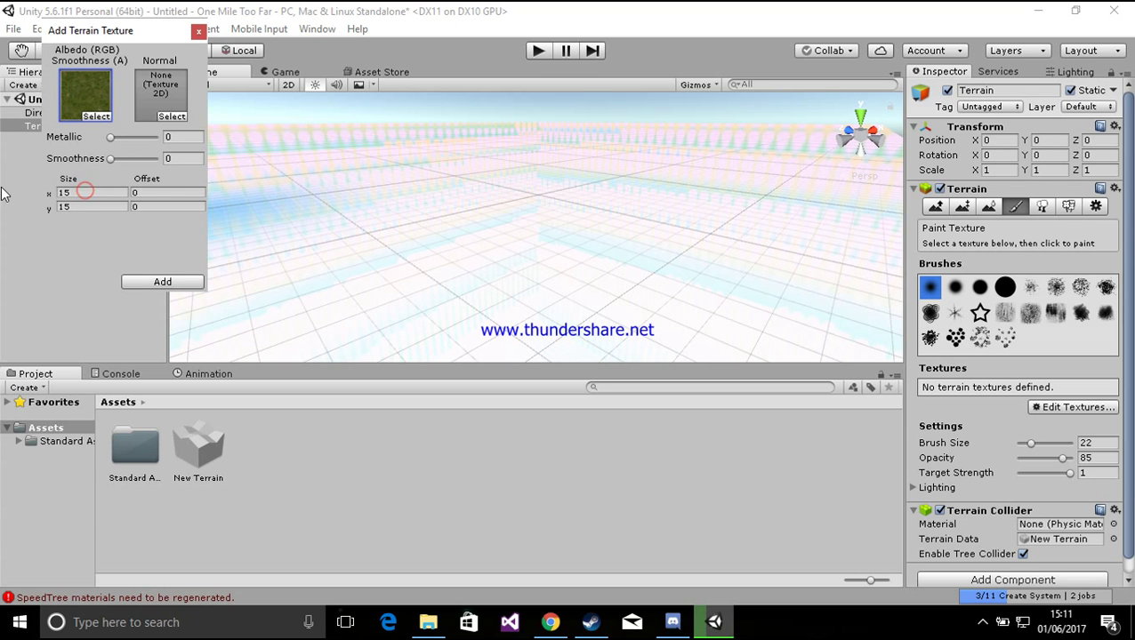
left_click(70, 191)
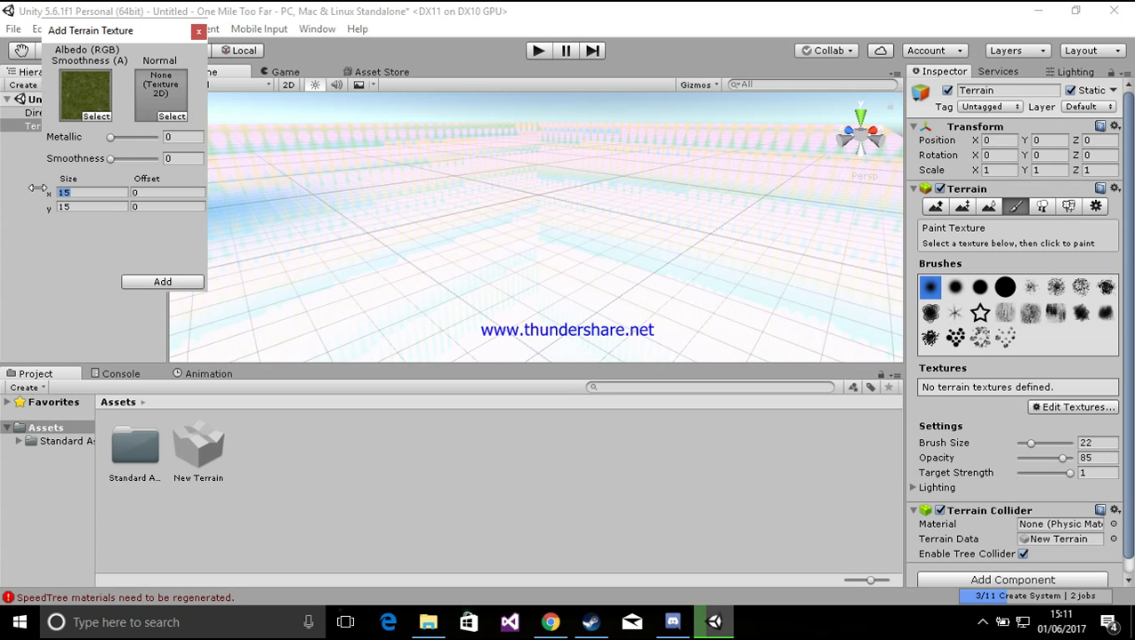
type("30")
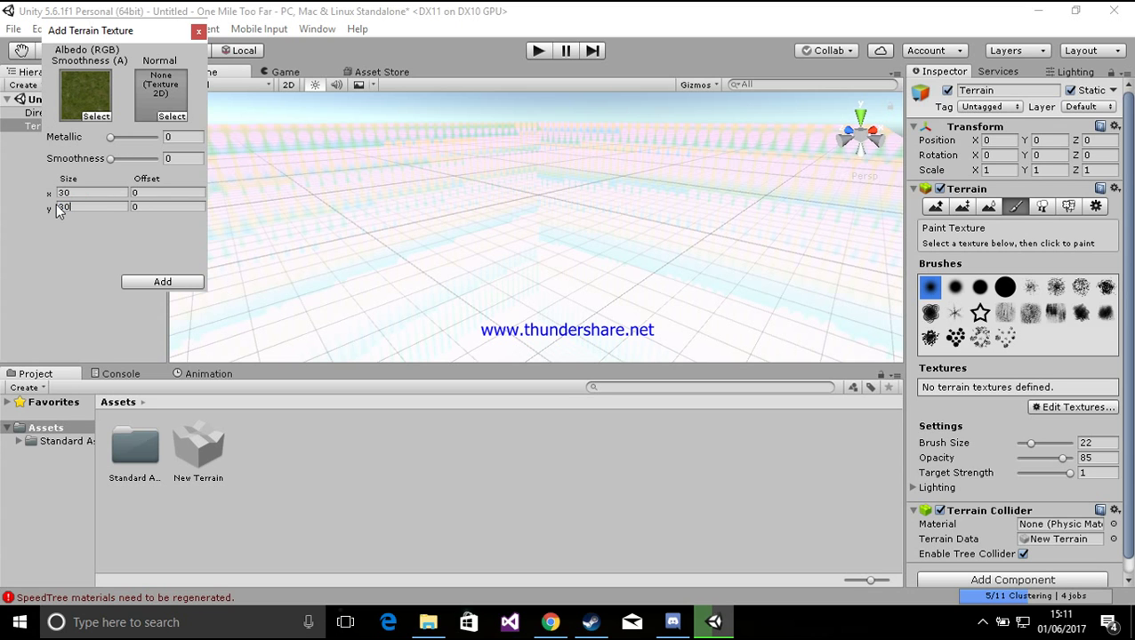
left_click(175, 283)
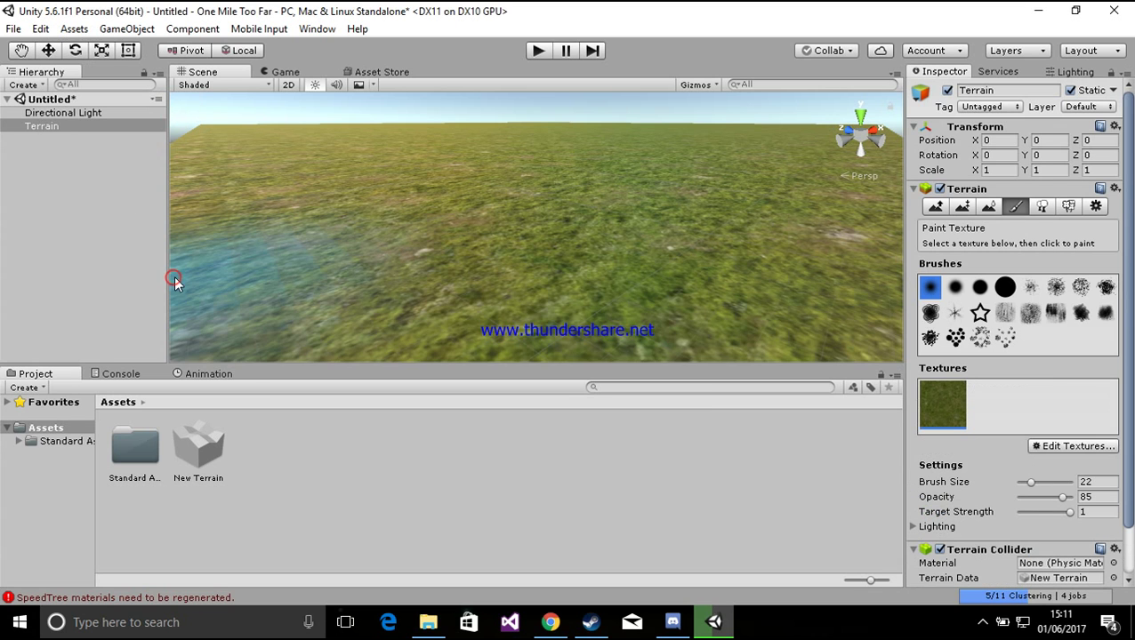
Open the Add Texture window by mistake and cancel it with Escape
left_click(1082, 448)
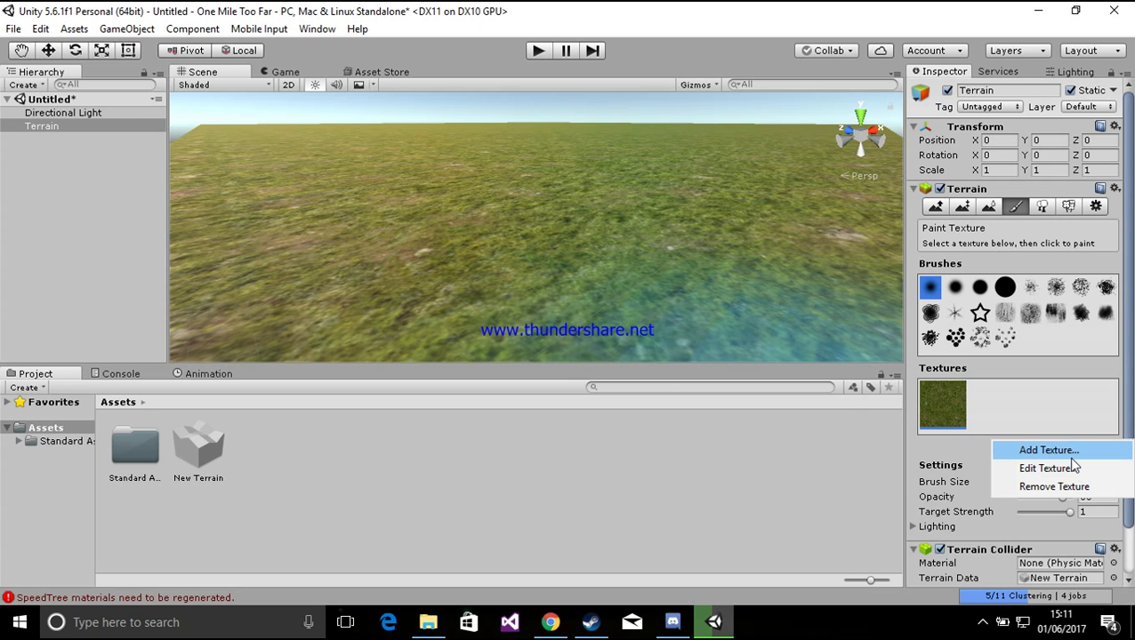
left_click(1068, 454)
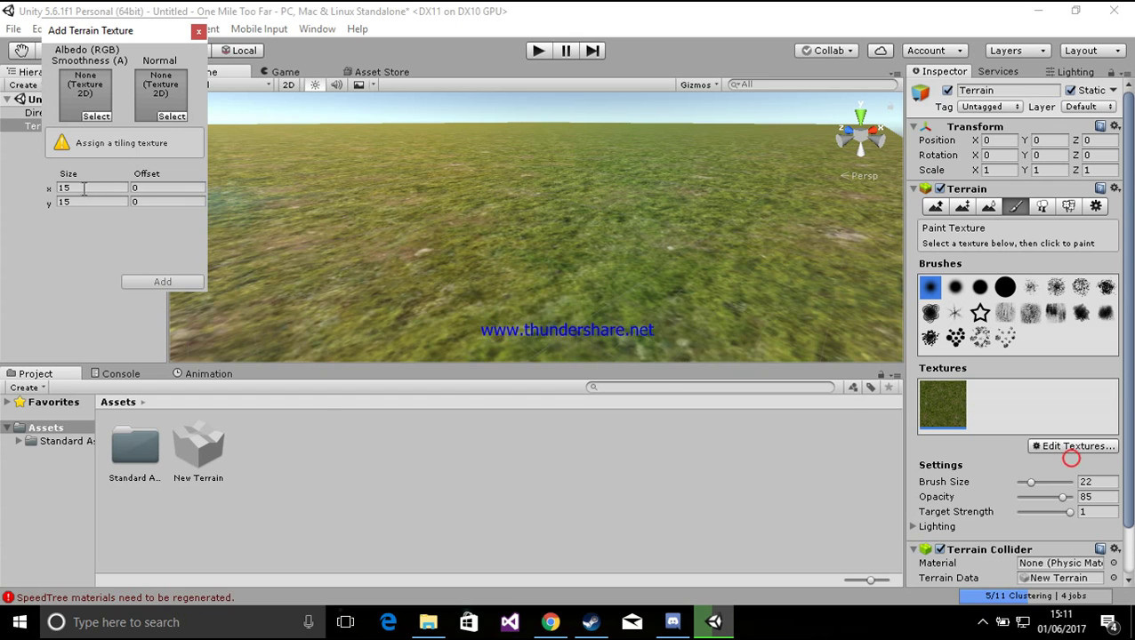
double_click(75, 187)
key("Escape")
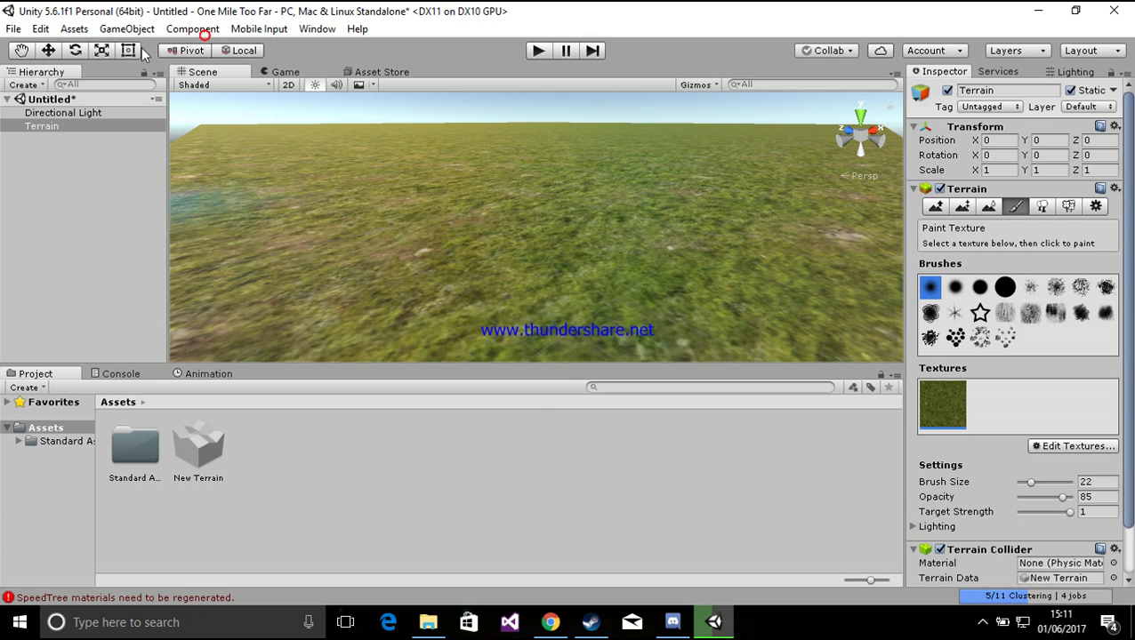
Edit the grass texture's tile size to 5 × 5 and apply it
left_click(1066, 447)
left_click(1057, 464)
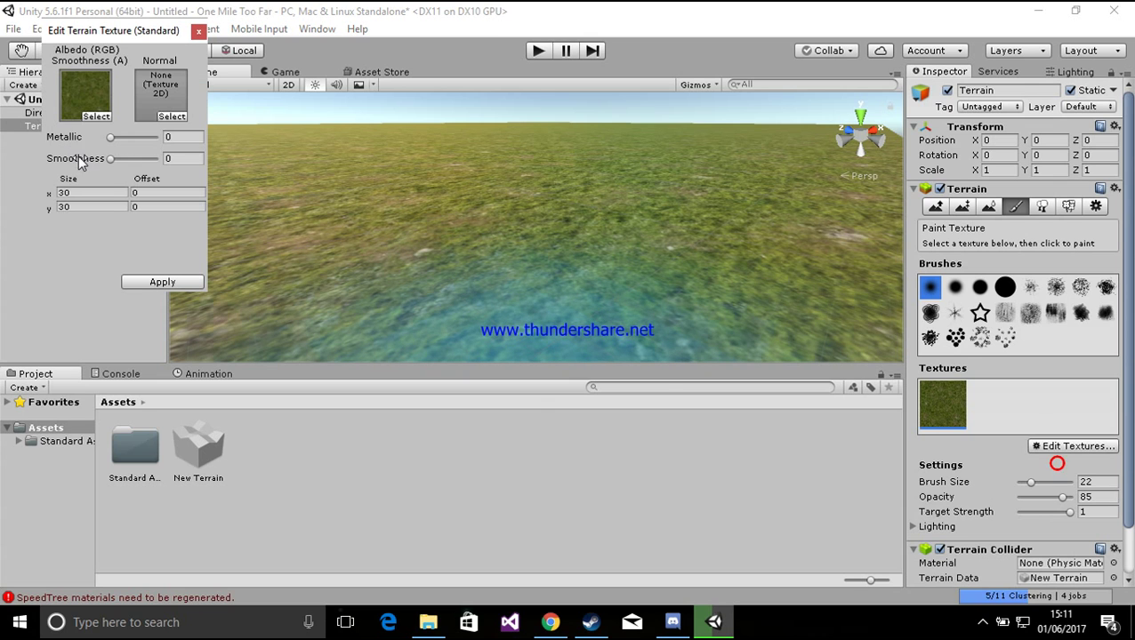
left_click(80, 193)
type("5")
left_click(80, 206)
type("5")
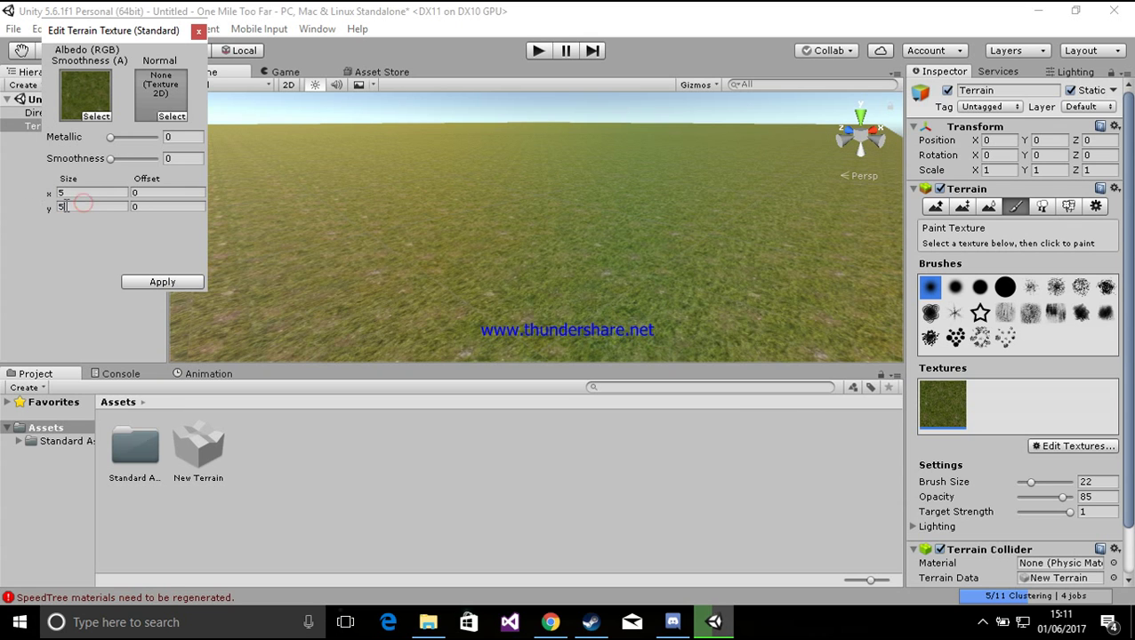
left_click(157, 282)
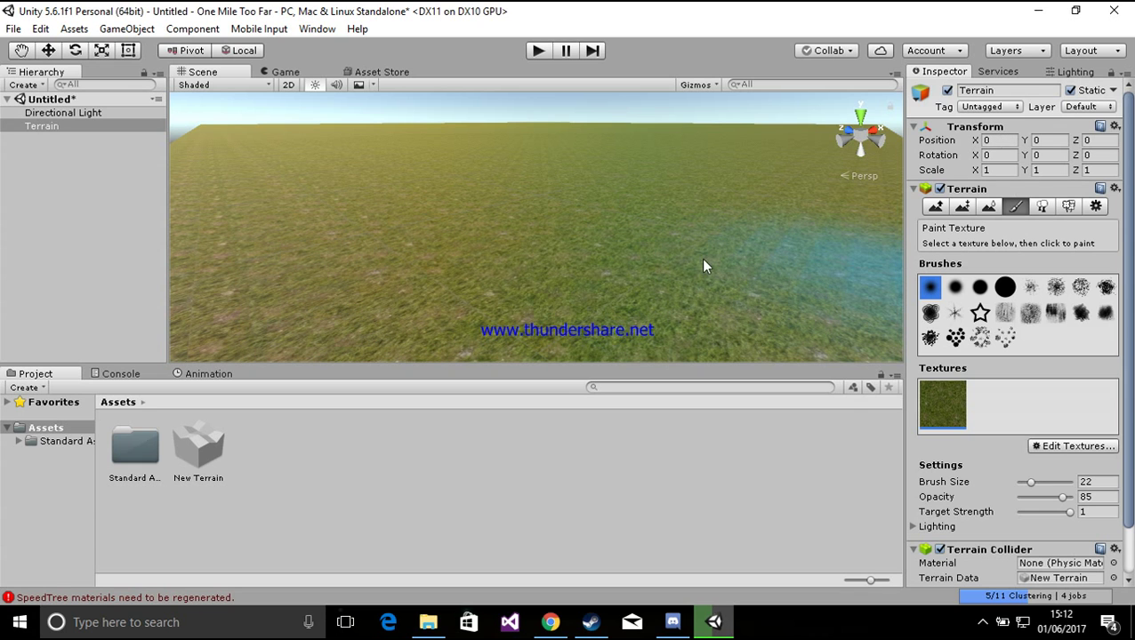
Set the terrain's Position X to -250 and enter -250 for Position Z
left_click(1002, 142)
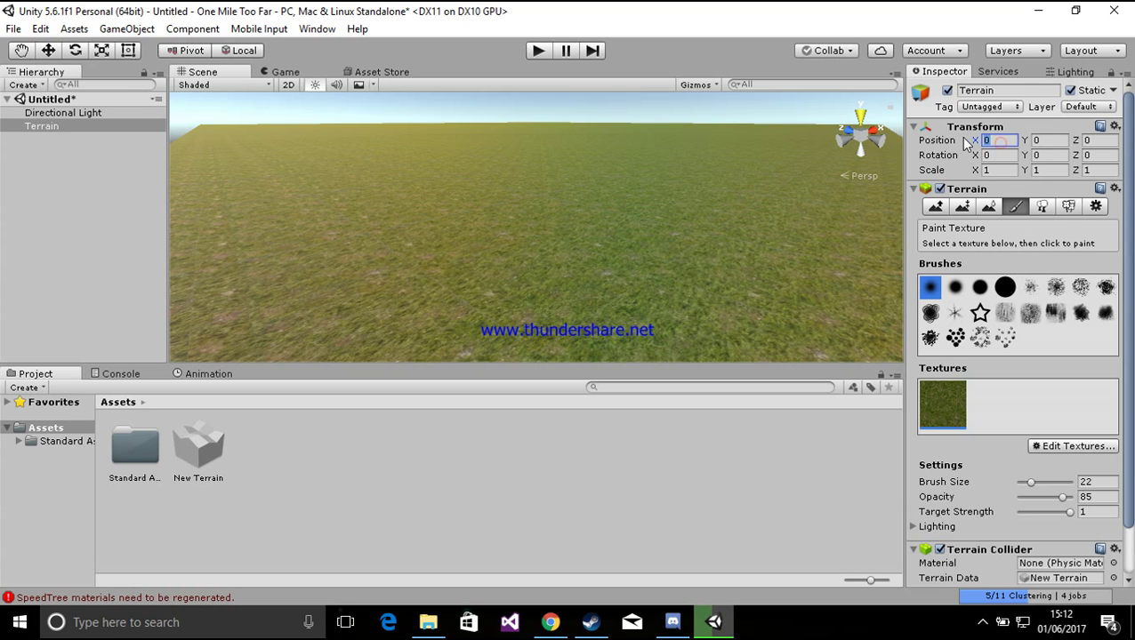
type("50")
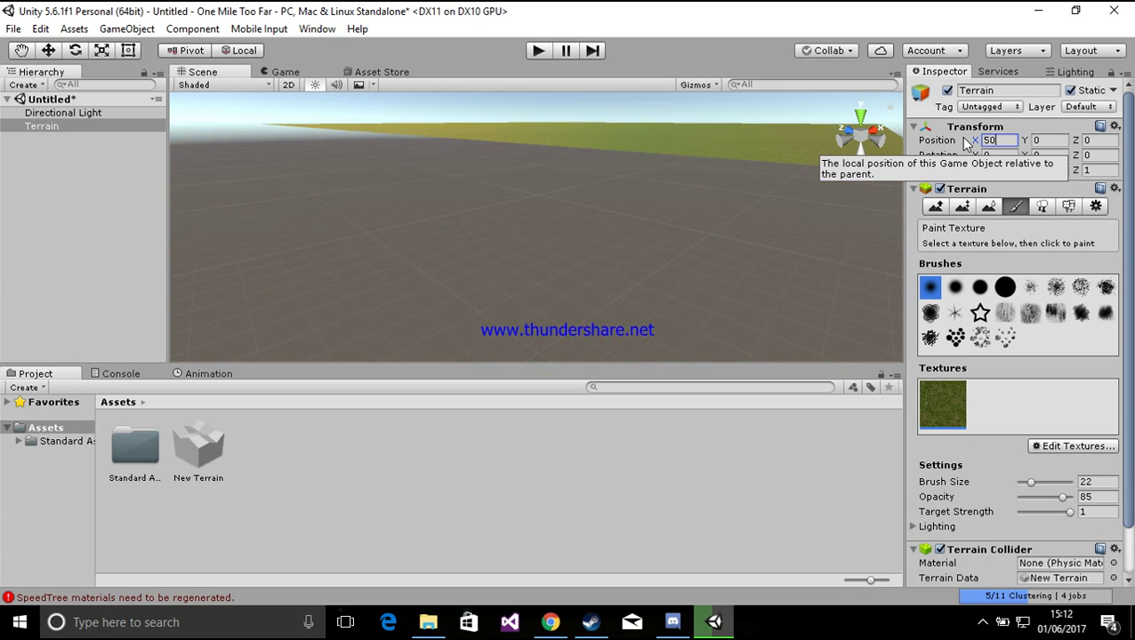
key("BackSpace")
key("BackSpace")
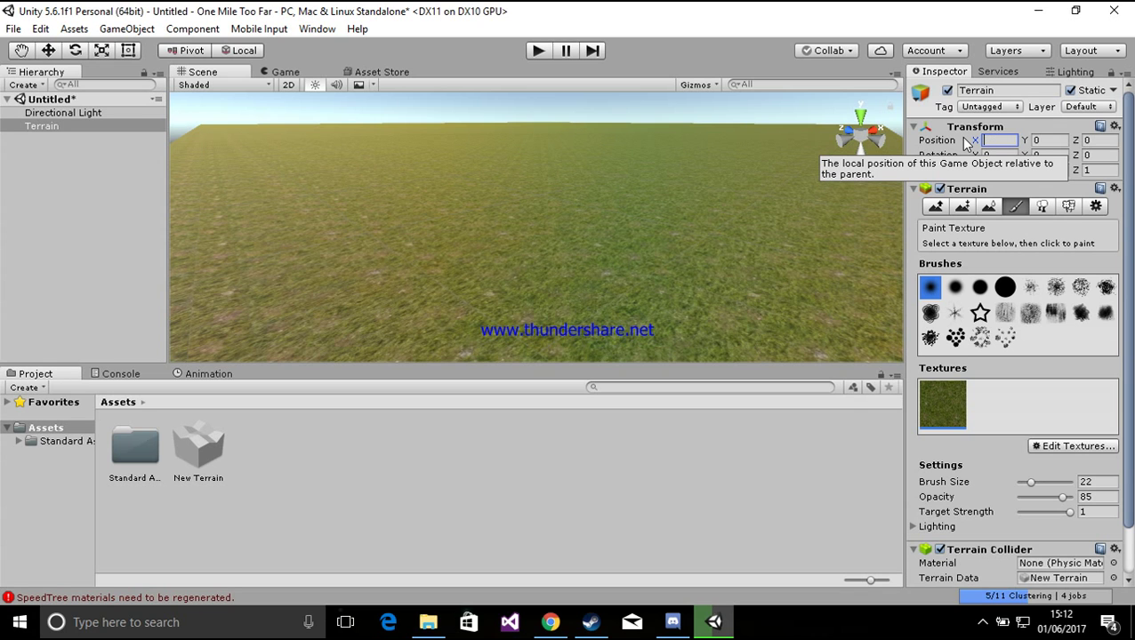
type("-500")
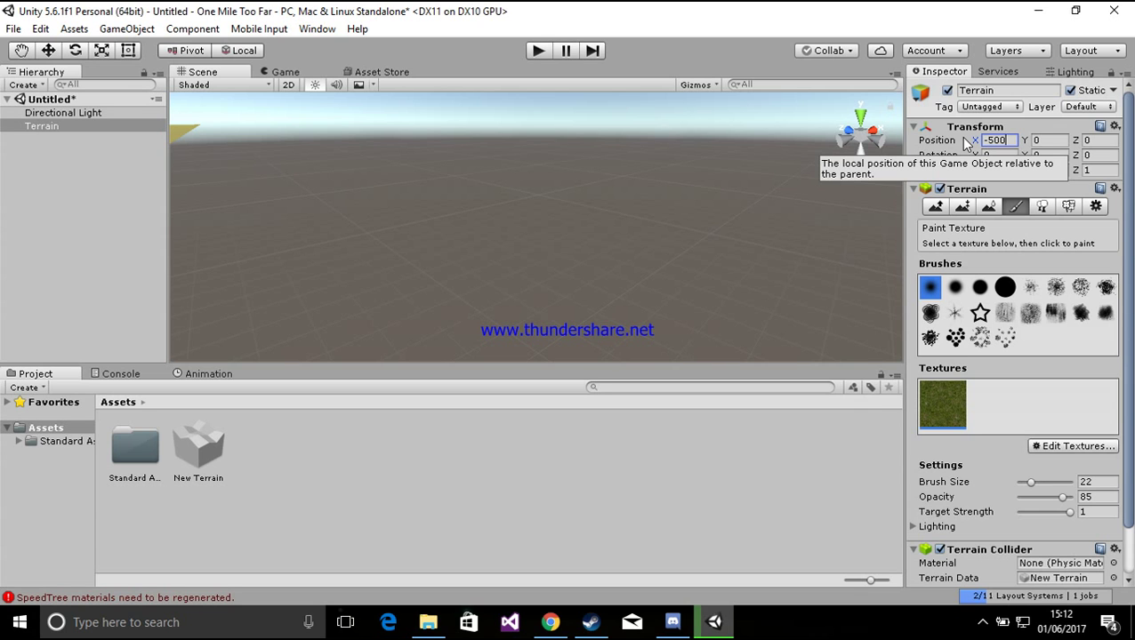
key("BackSpace")
key("BackSpace")
key("BackSpace")
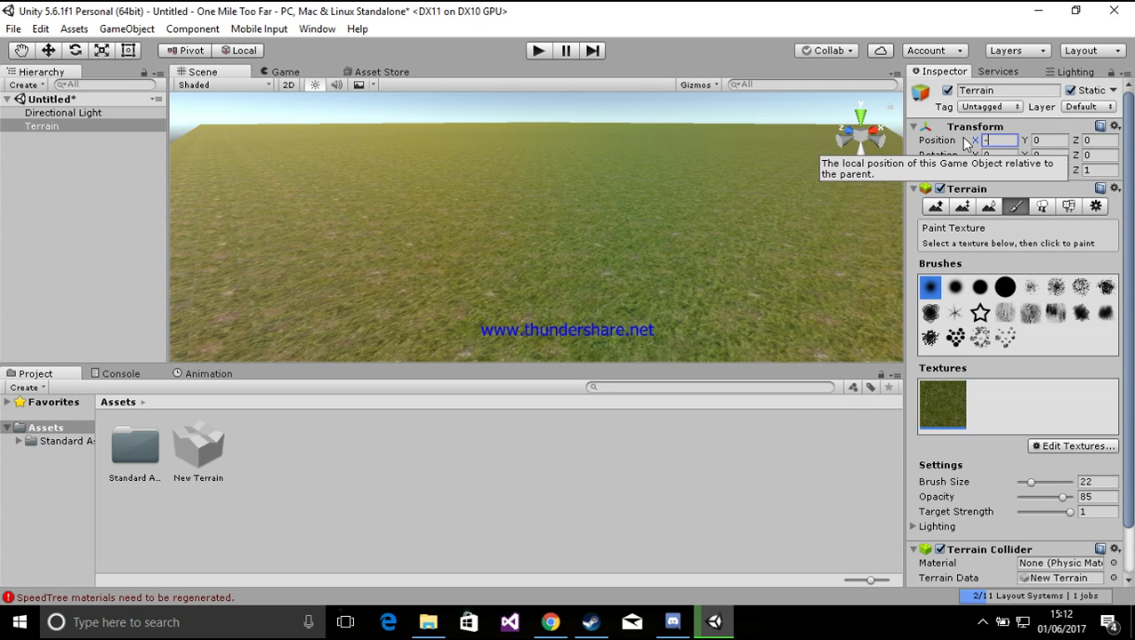
type("25")
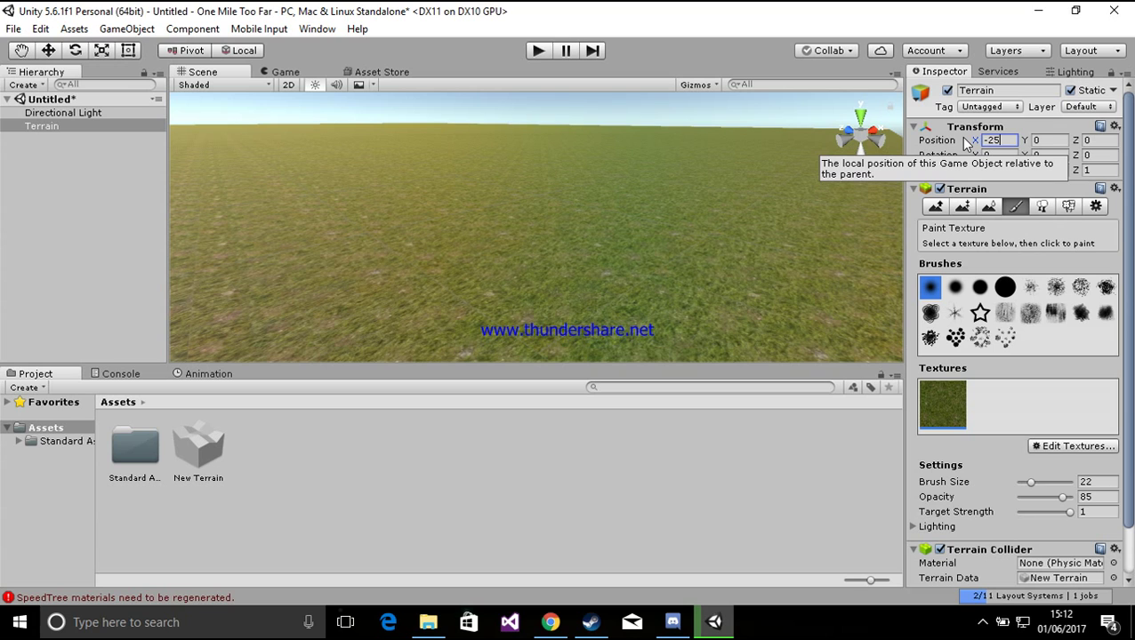
type("0")
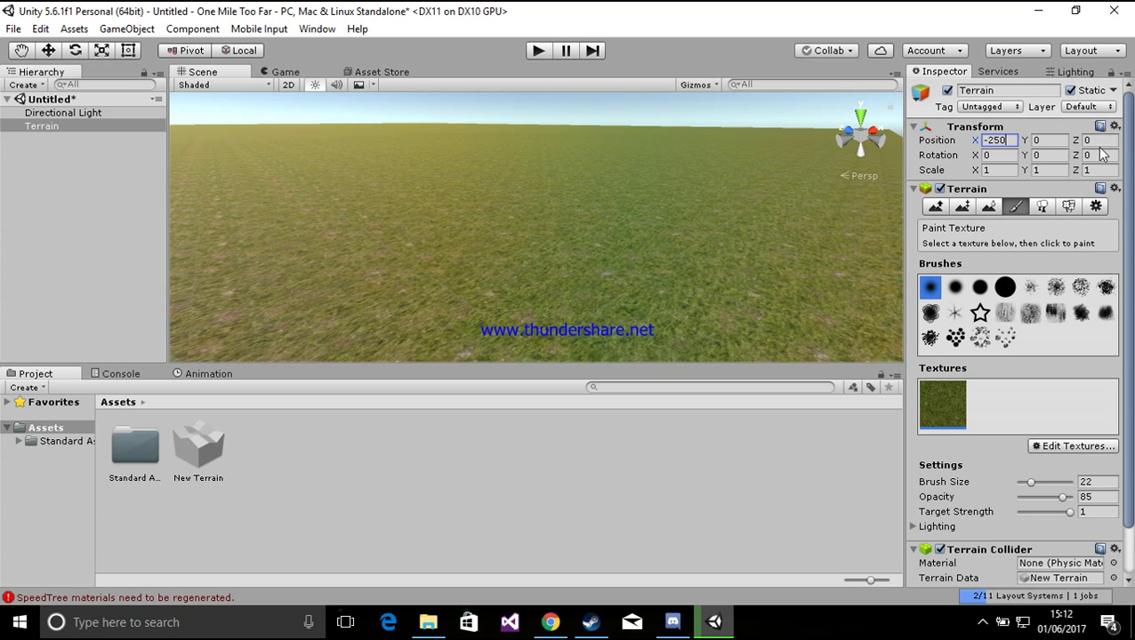
left_click(1096, 140)
type("-250")
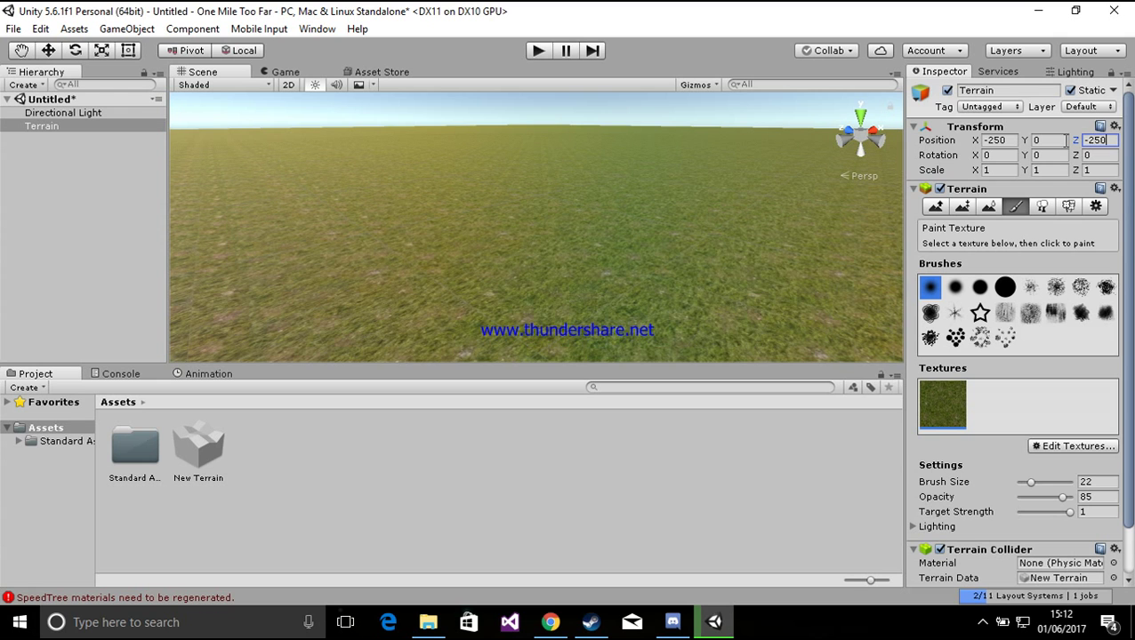